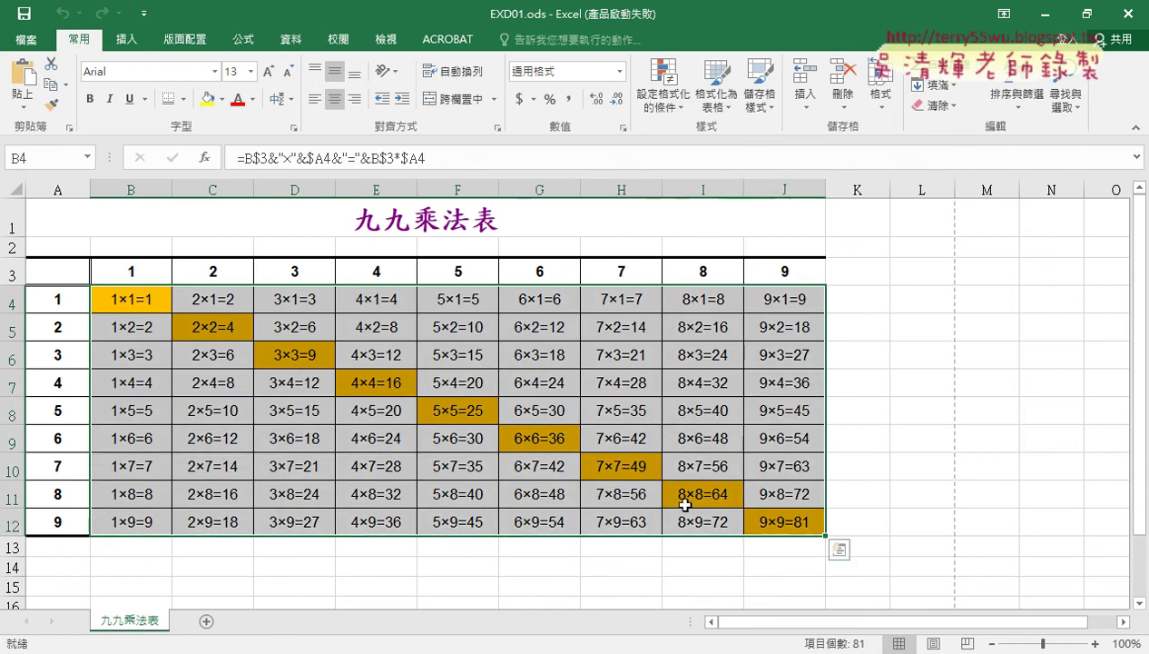
# - Select the table's product cells and start a new formula-based conditional formatting rule
pyautogui.click(790, 299)
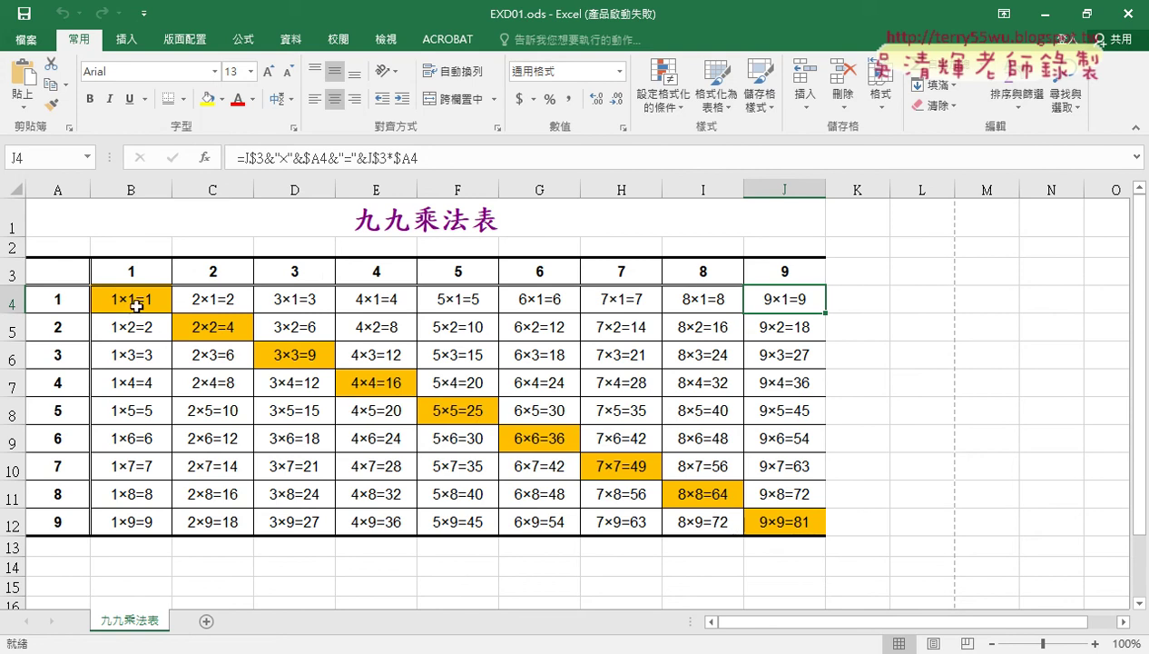
pyautogui.moveTo(134, 300)
pyautogui.mouseDown()
pyautogui.moveTo(751, 532)
pyautogui.moveTo(795, 525)
pyautogui.mouseUp()
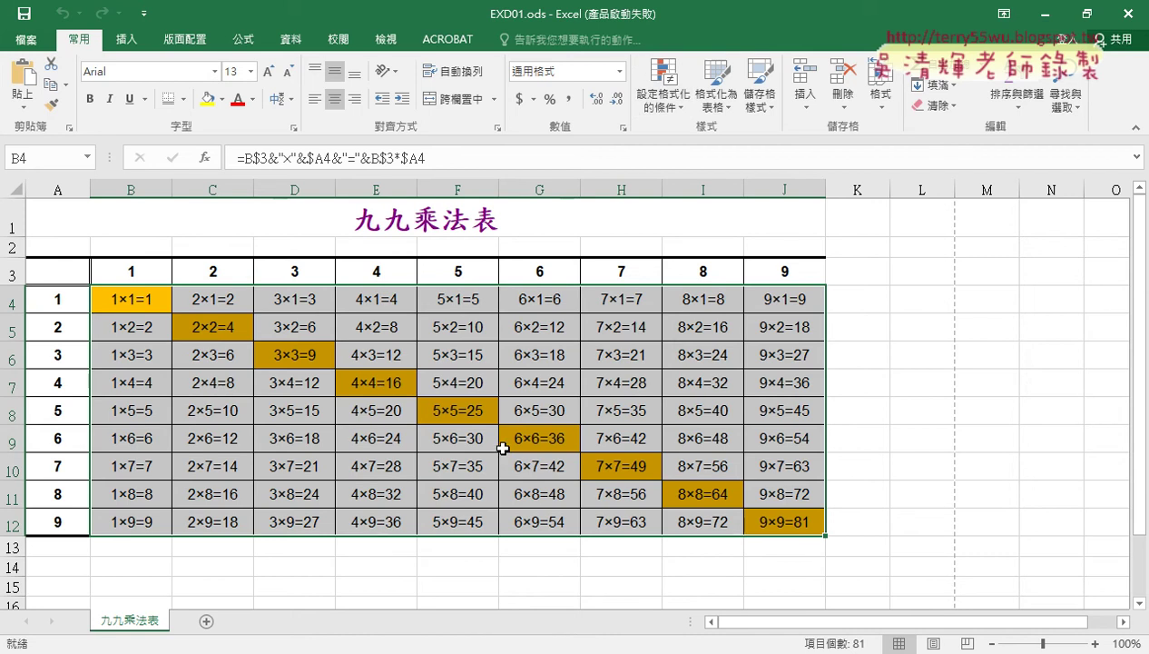
pyautogui.click(662, 86)
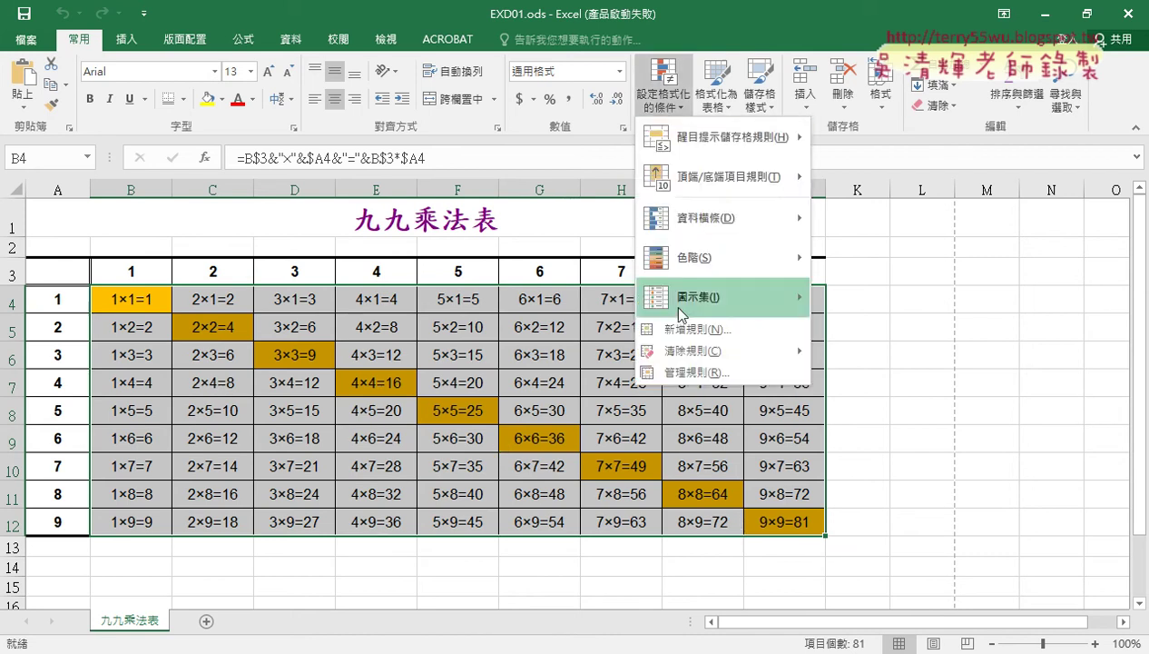
pyautogui.click(685, 332)
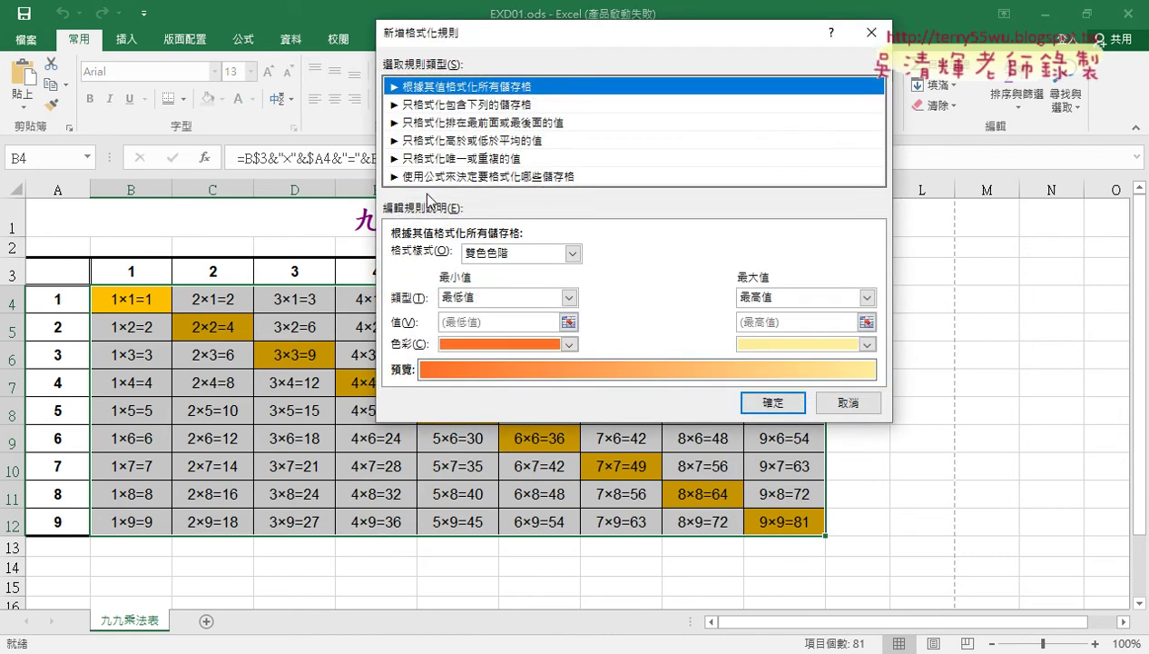
pyautogui.click(411, 178)
pyautogui.click(449, 252)
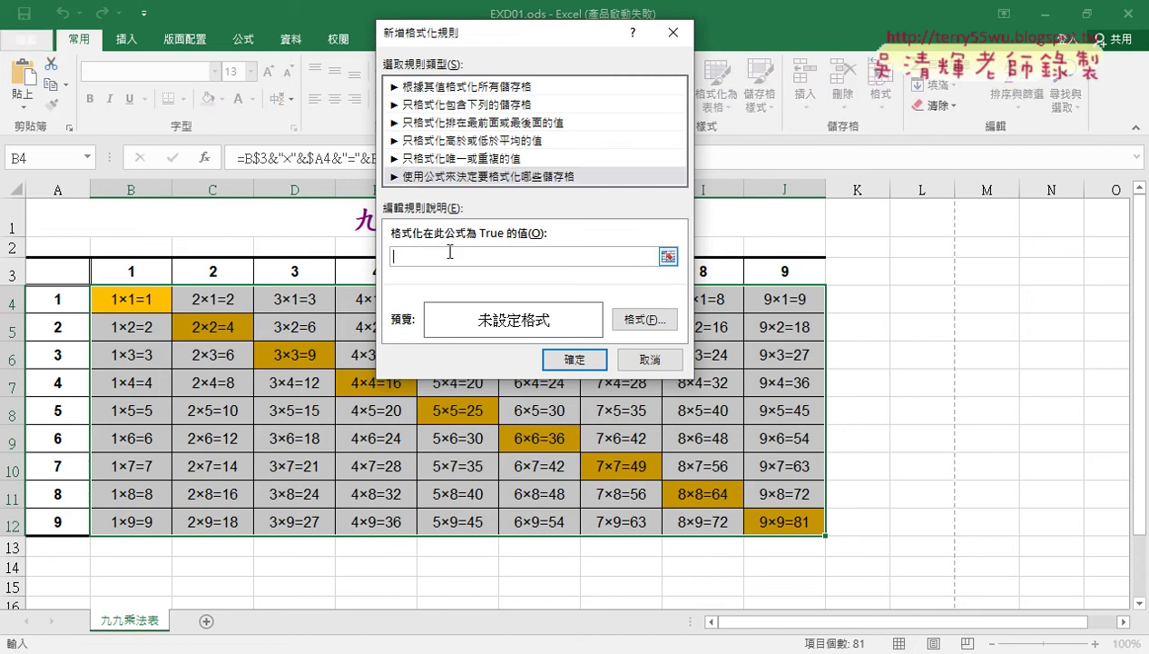
# - Enter the rule condition =$B$3+$A$4=10 by referencing cells B3 and A4
pyautogui.write('=')
pyautogui.moveTo(491, 39); pyautogui.dragTo(752, 43)
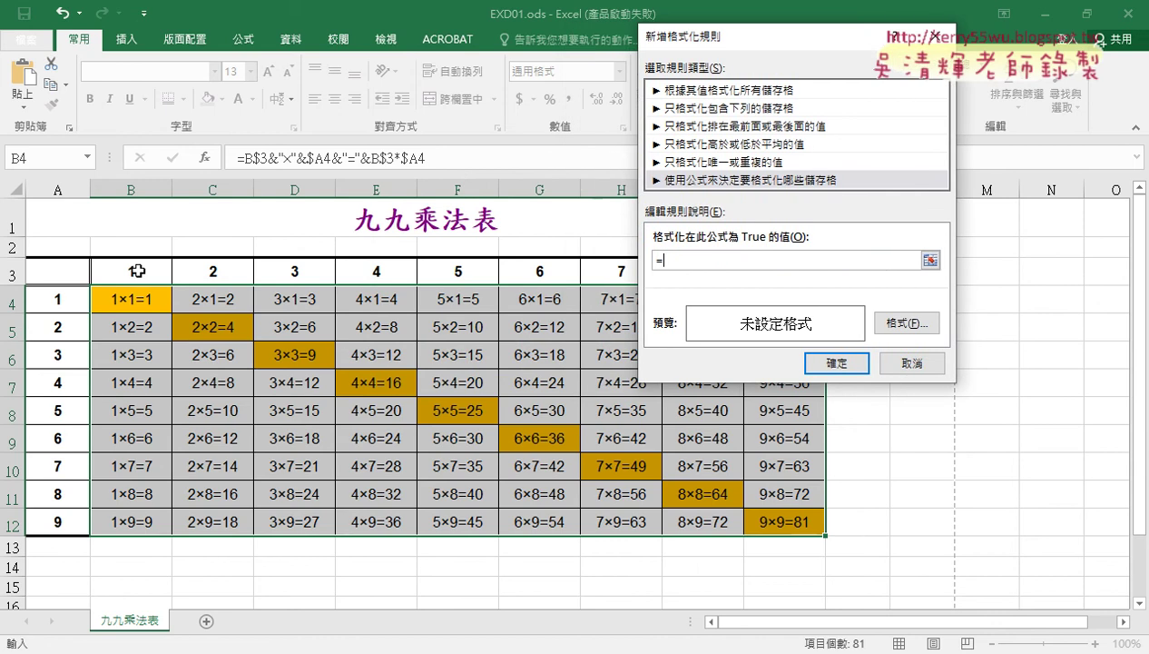
pyautogui.click(140, 270)
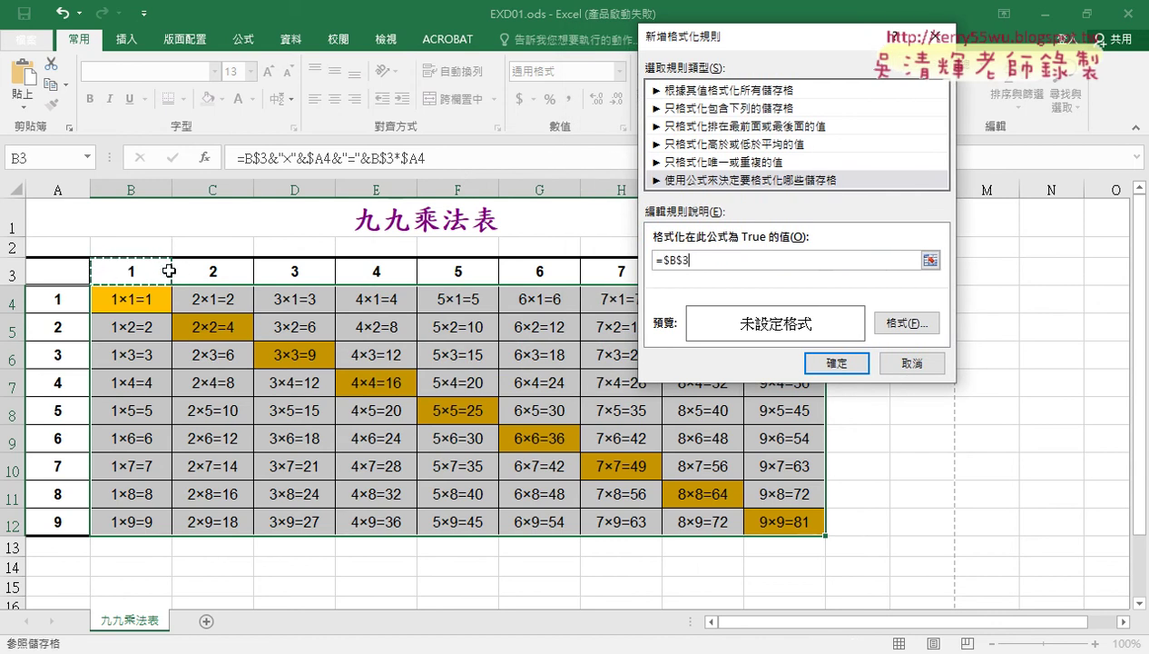
pyautogui.write('+')
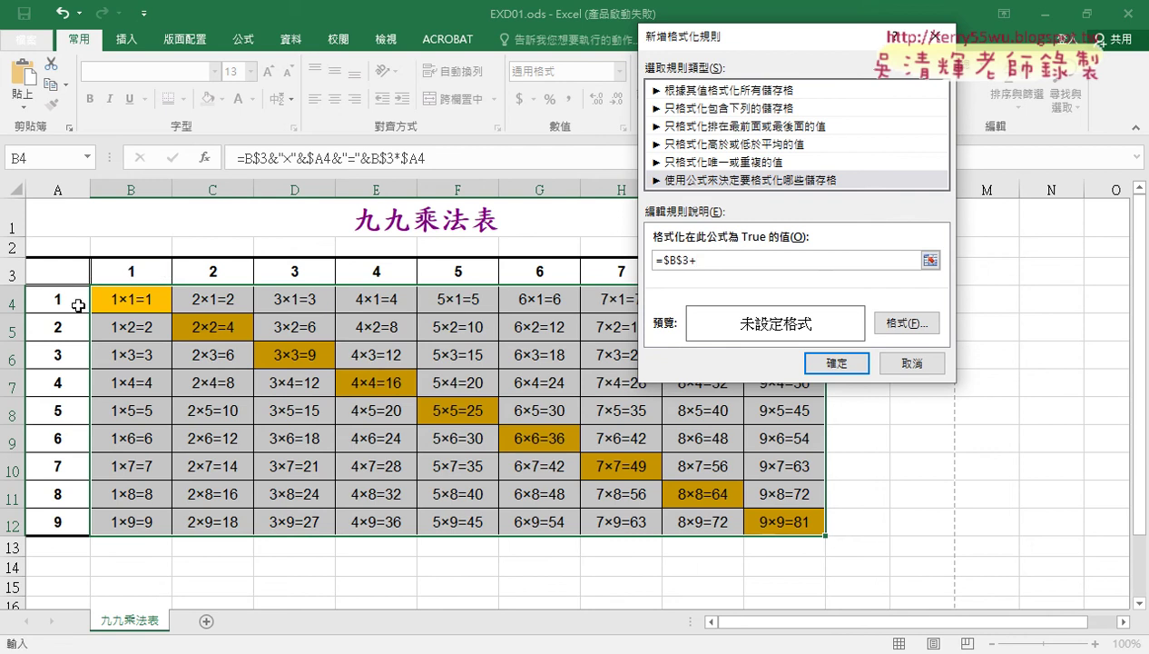
pyautogui.click(71, 305)
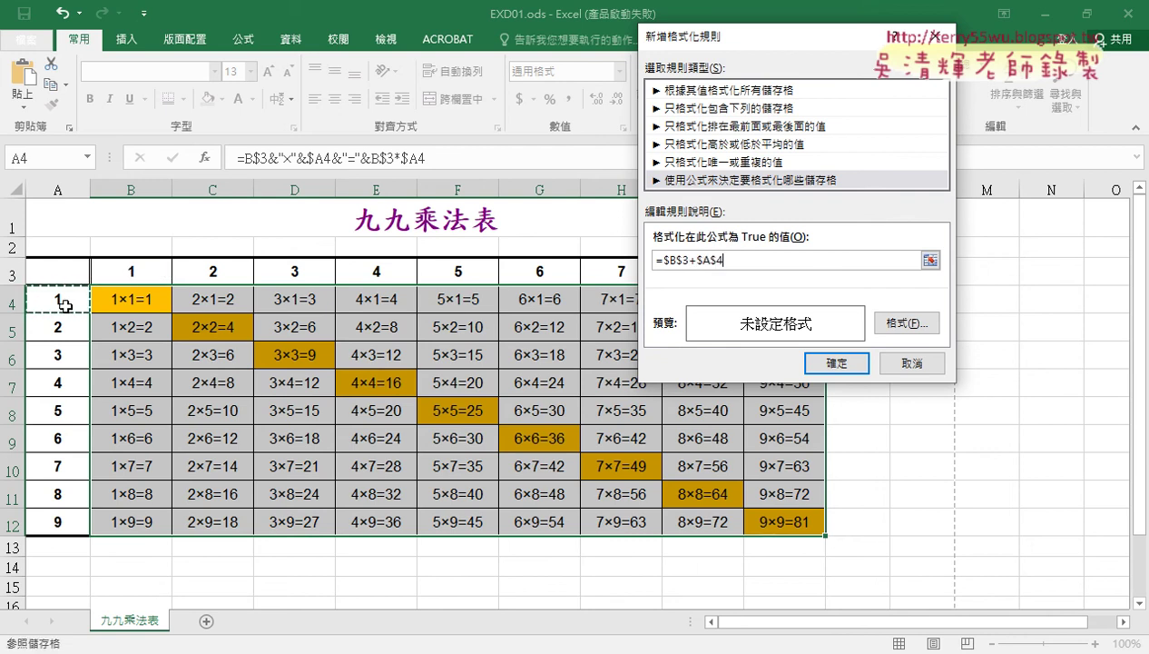
pyautogui.write('=')
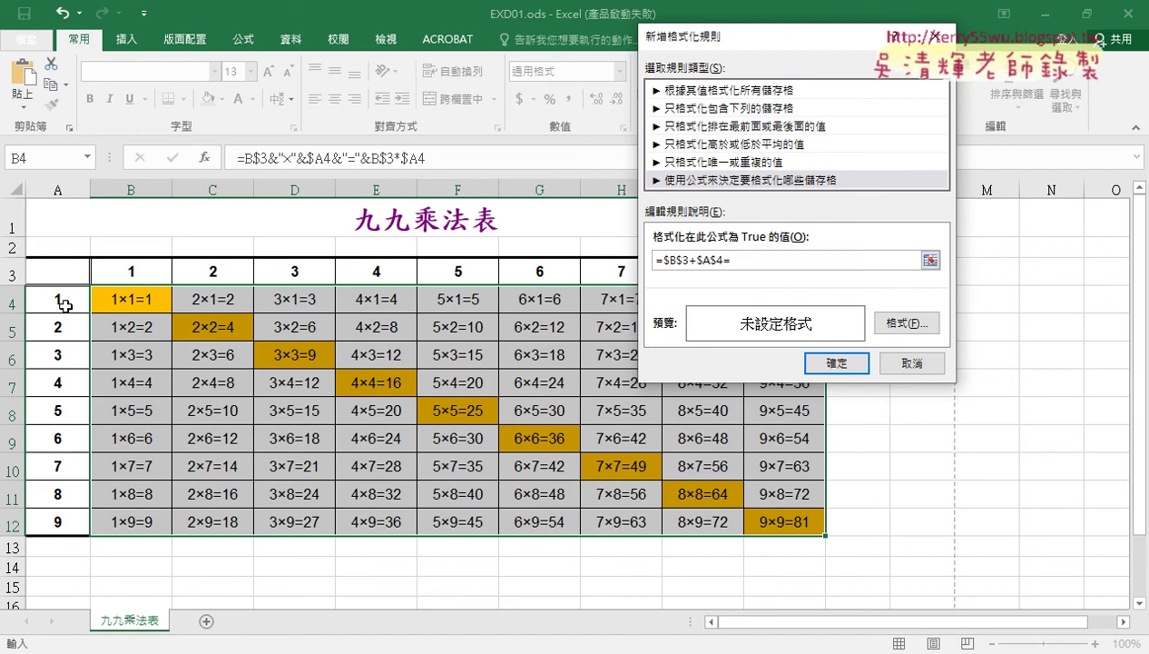
pyautogui.write('10')
pyautogui.doubleClick(762, 260)
pyautogui.click(683, 262)
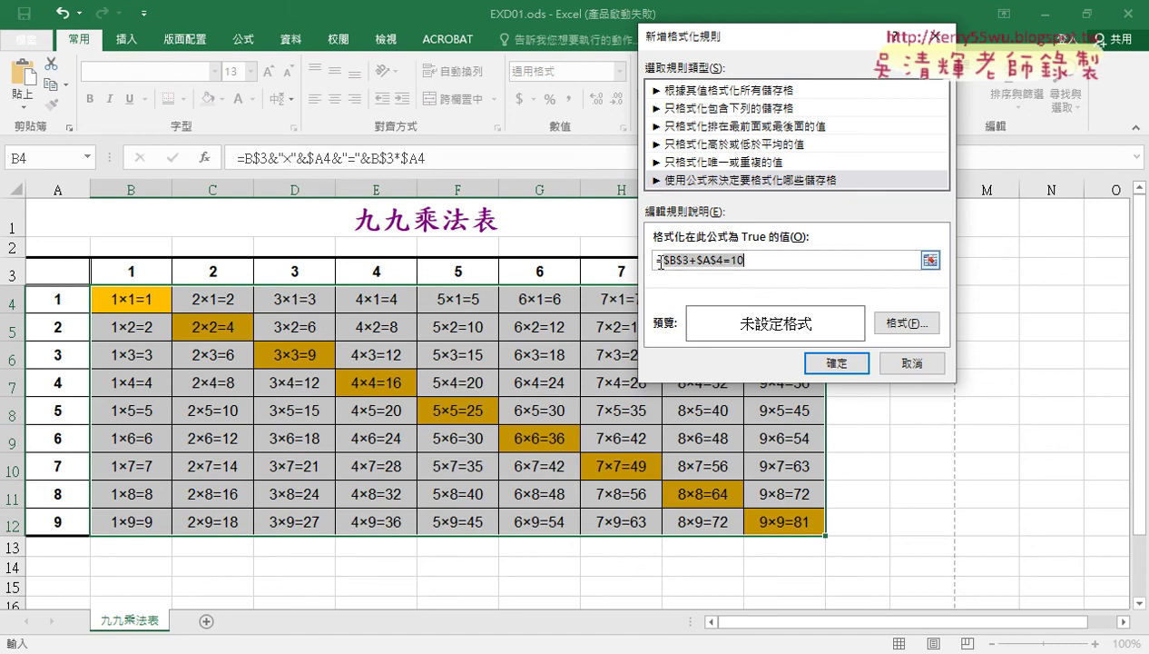
pyautogui.doubleClick(683, 262)
pyautogui.click(655, 261)
pyautogui.moveTo(663, 261); pyautogui.dragTo(767, 269)
# - Give the new rule a yellow fill format
pyautogui.click(903, 327)
pyautogui.click(555, 47)
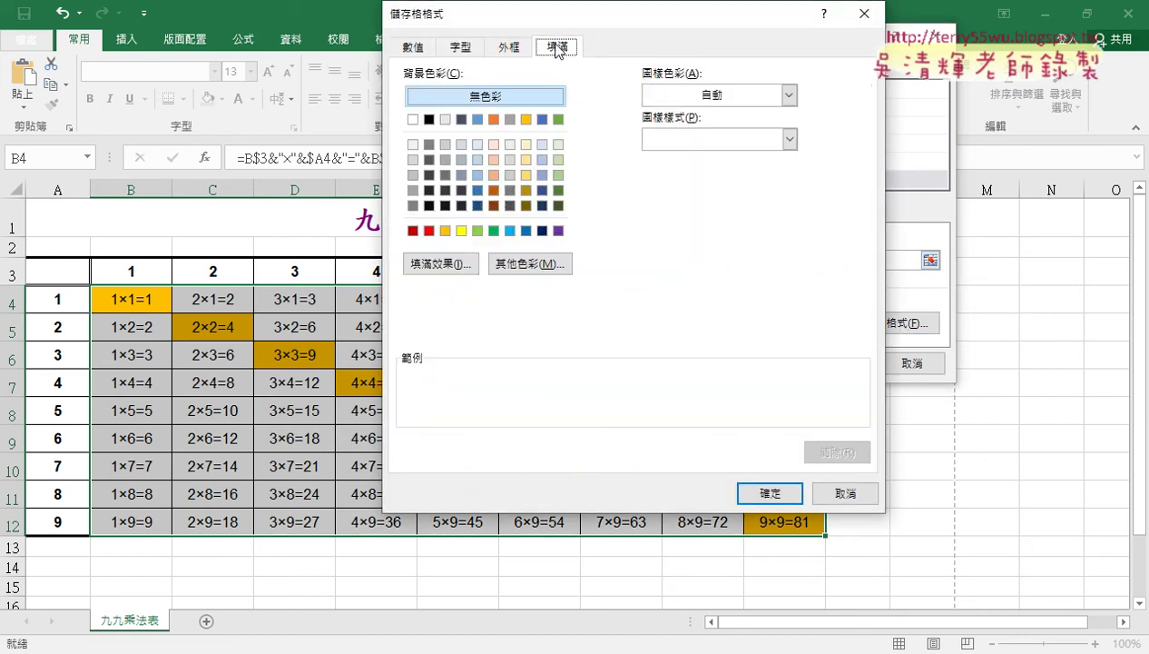
pyautogui.click(462, 230)
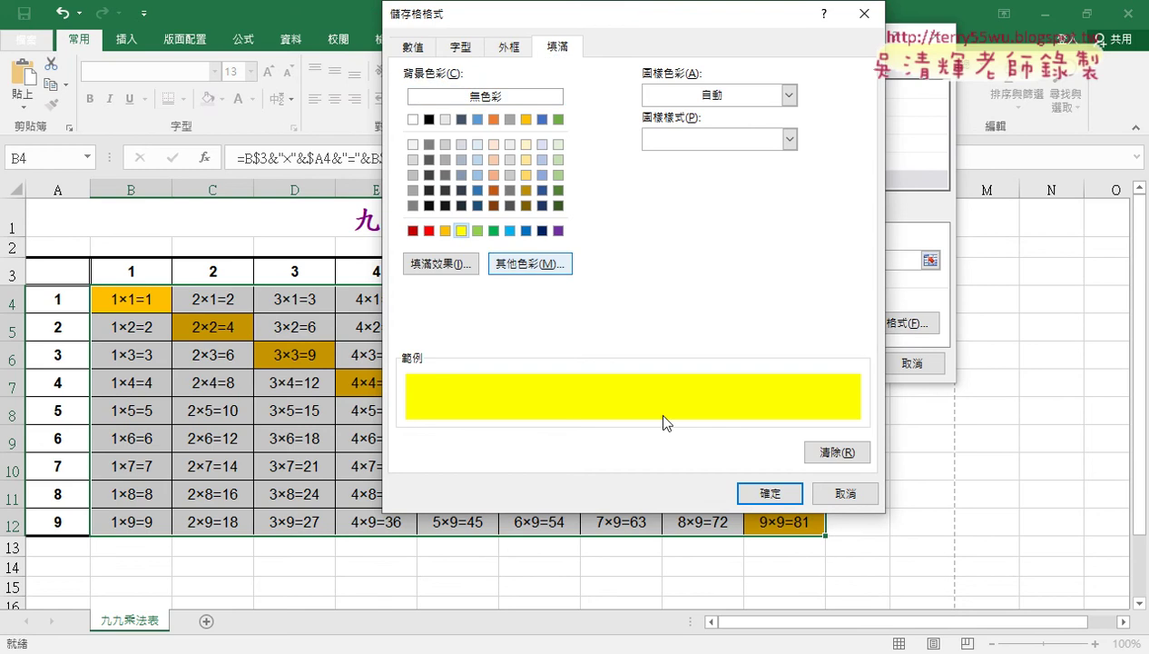
pyautogui.click(770, 493)
# - Change the condition to =B$3+$A4=10 by removing two dollar signs, then apply the rule
pyautogui.moveTo(753, 259); pyautogui.dragTo(657, 261)
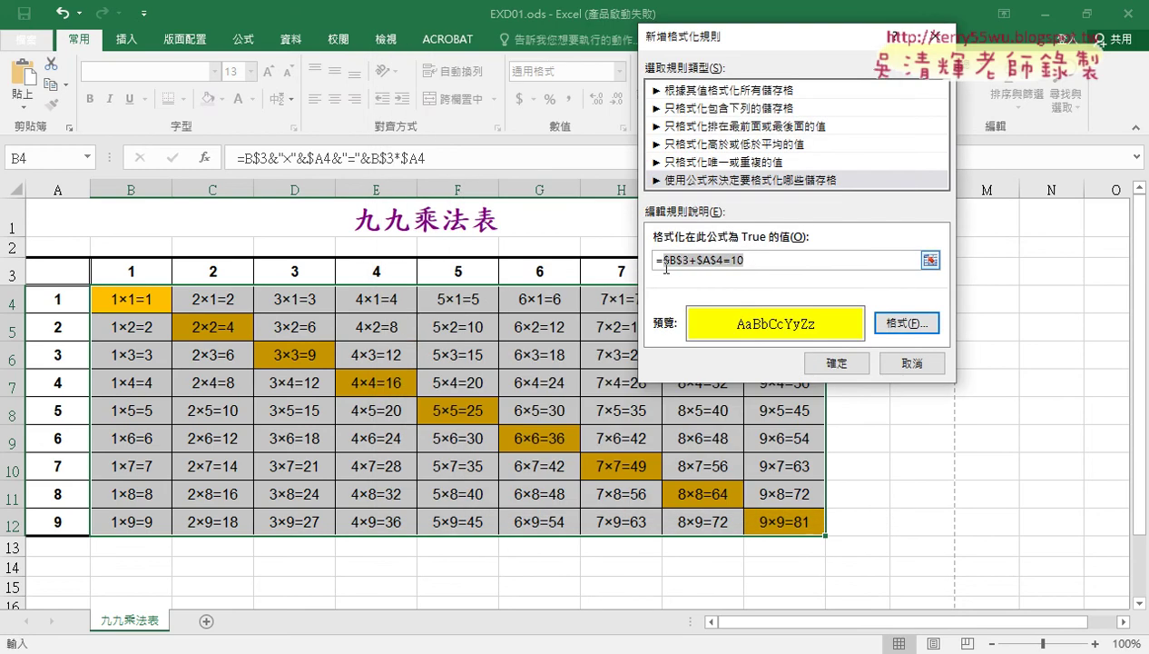
pyautogui.click(676, 260)
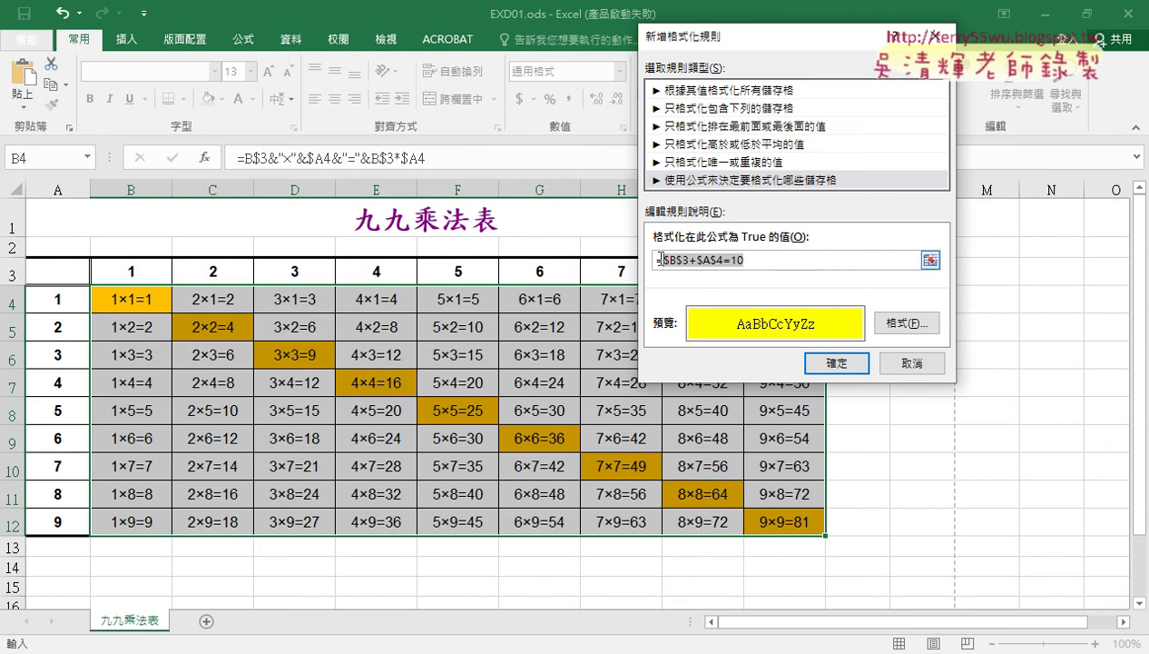
pyautogui.click(662, 260)
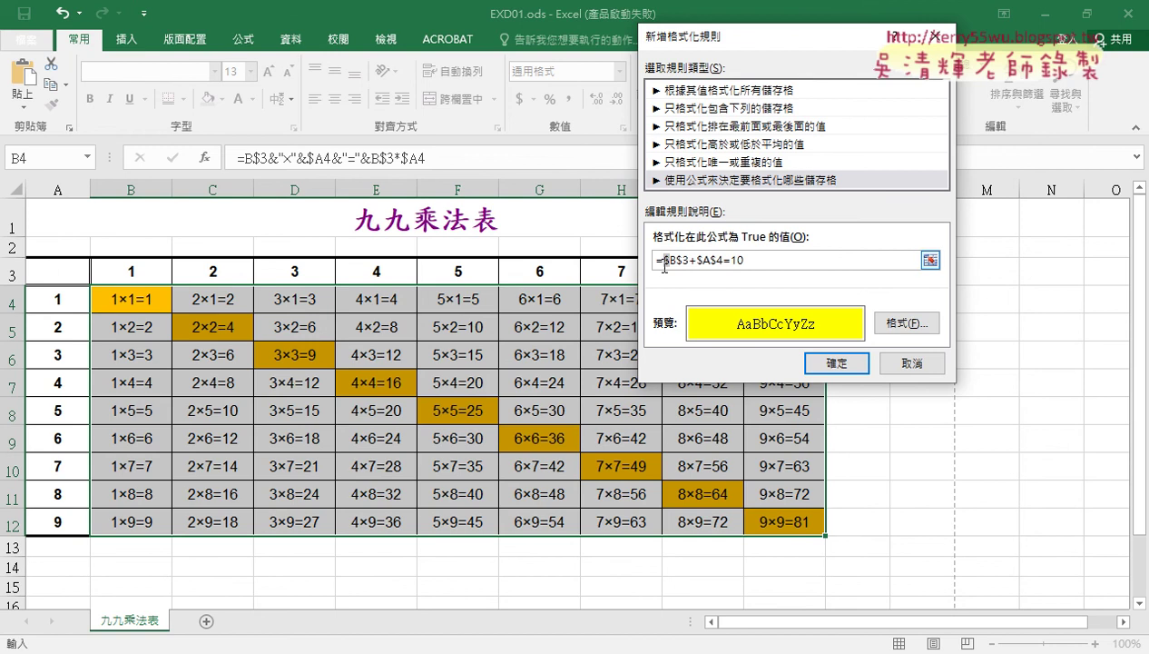
pyautogui.press('BackSpace')
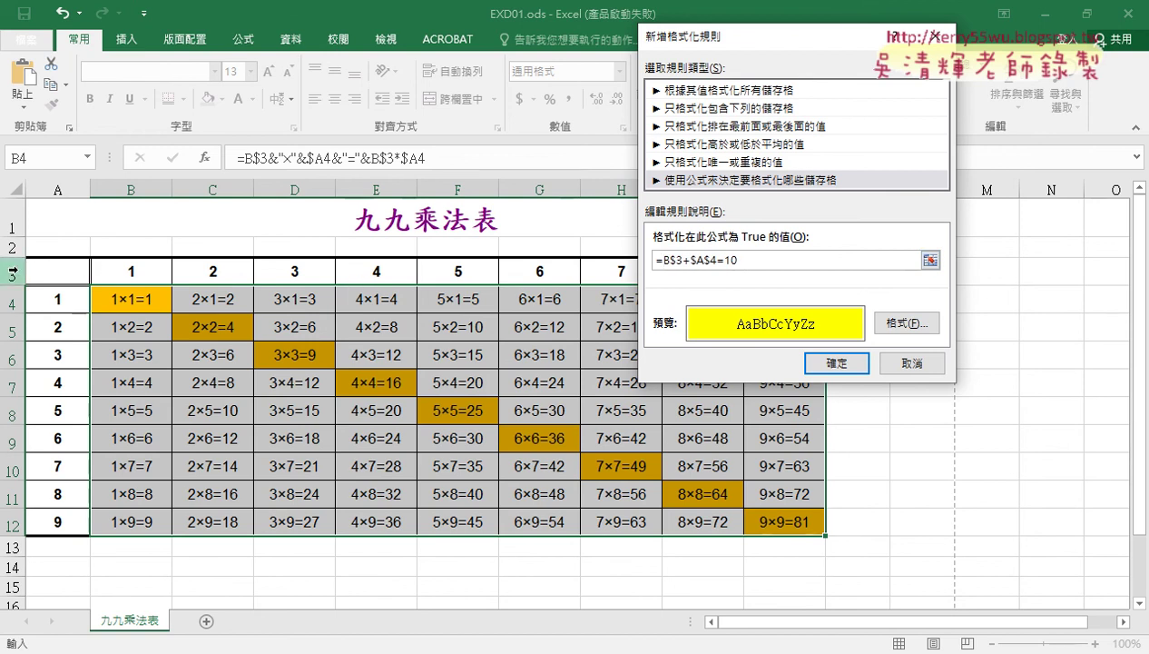
pyautogui.press('Left')
pyautogui.press('Left')
pyautogui.press('Left')
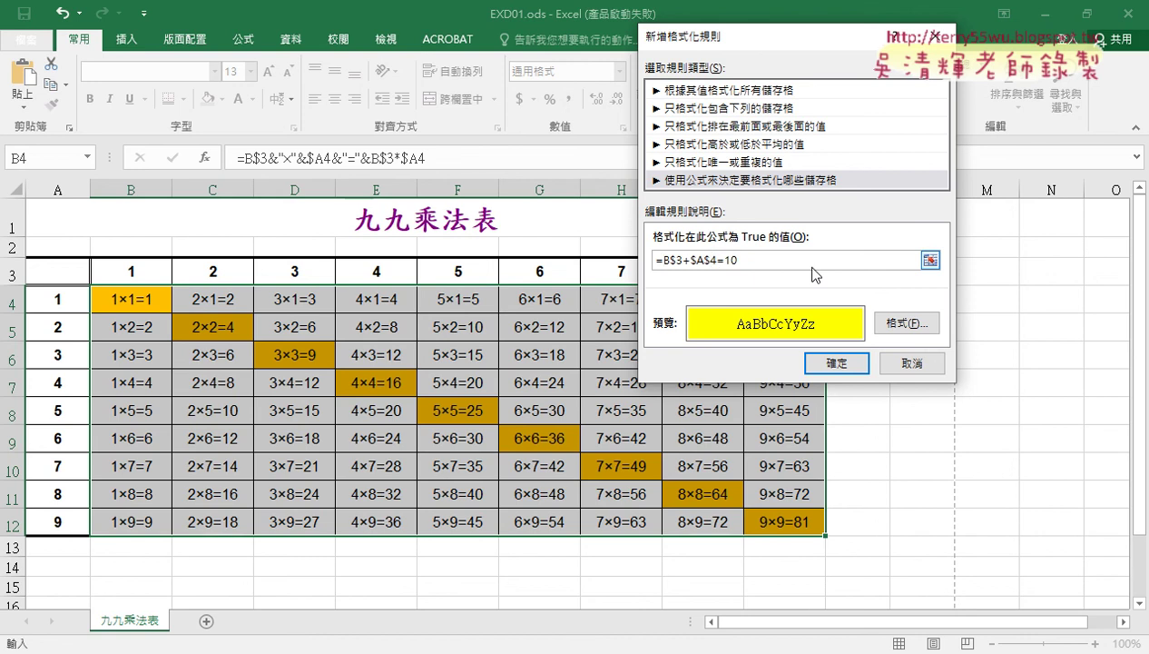
pyautogui.press('BackSpace')
pyautogui.click(834, 372)
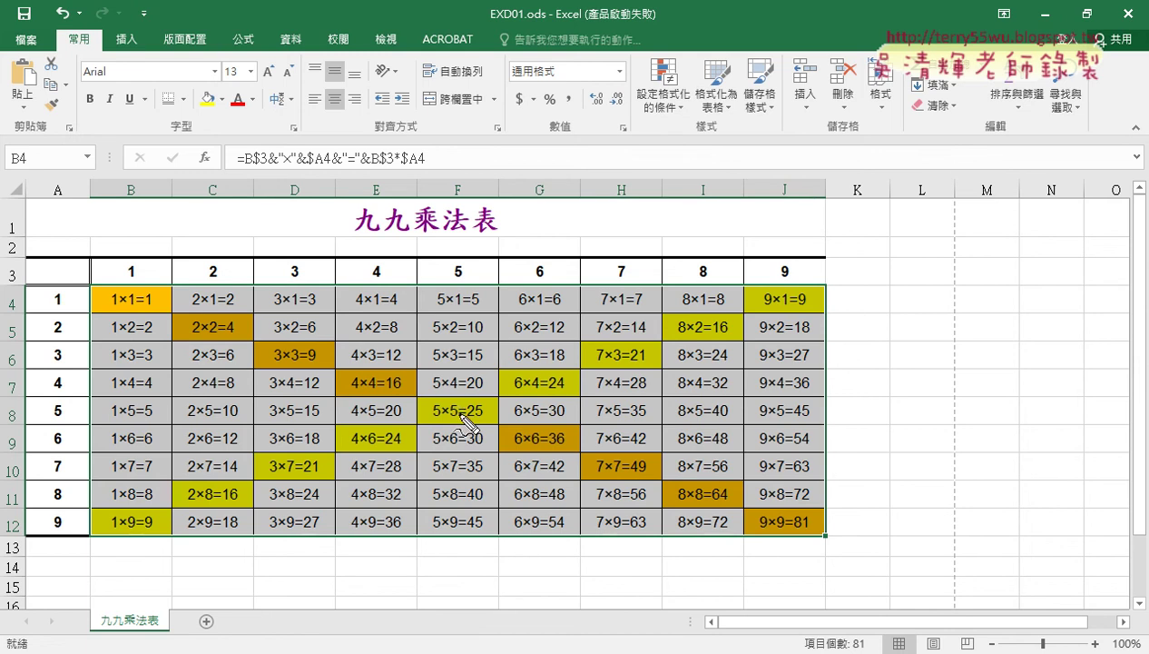
pyautogui.moveTo(53, 367)
pyautogui.mouseDown()
pyautogui.moveTo(65, 349)
pyautogui.moveTo(61, 367)
pyautogui.mouseUp()
pyautogui.moveTo(54, 424)
pyautogui.mouseDown()
pyautogui.moveTo(51, 450)
pyautogui.moveTo(63, 450)
pyautogui.mouseUp()
pyautogui.moveTo(47, 522)
pyautogui.mouseDown()
pyautogui.moveTo(49, 535)
pyautogui.moveTo(50, 515)
pyautogui.mouseUp()
pyautogui.moveTo(61, 514); pyautogui.dragTo(64, 537)
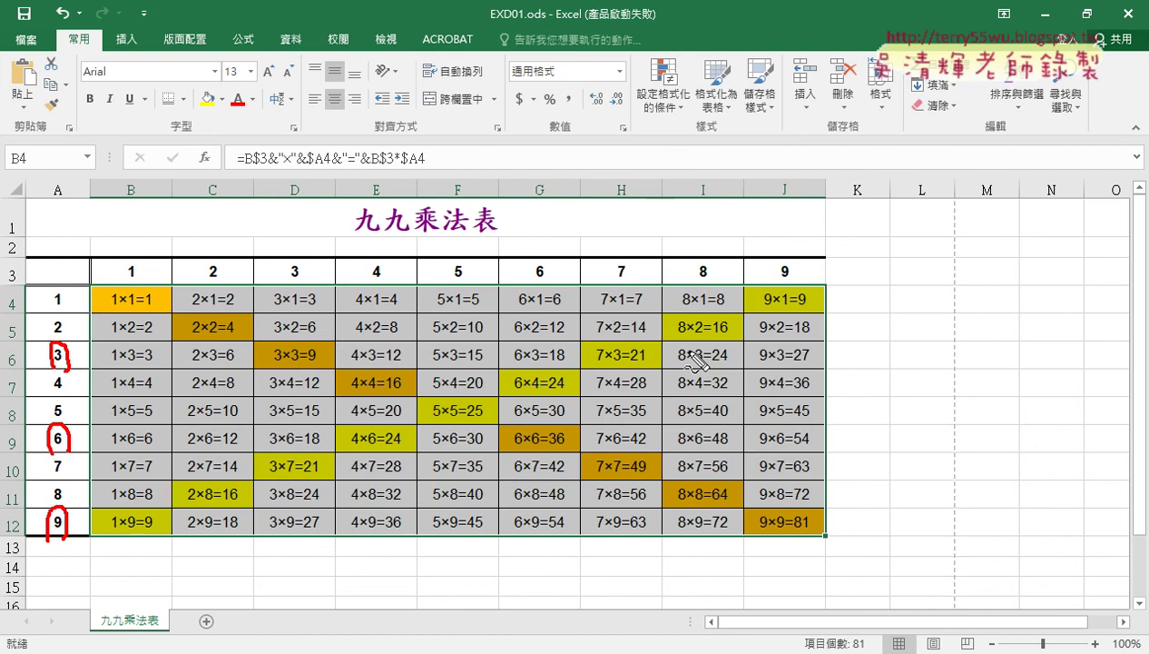
pyautogui.moveTo(40, 365); pyautogui.dragTo(53, 363)
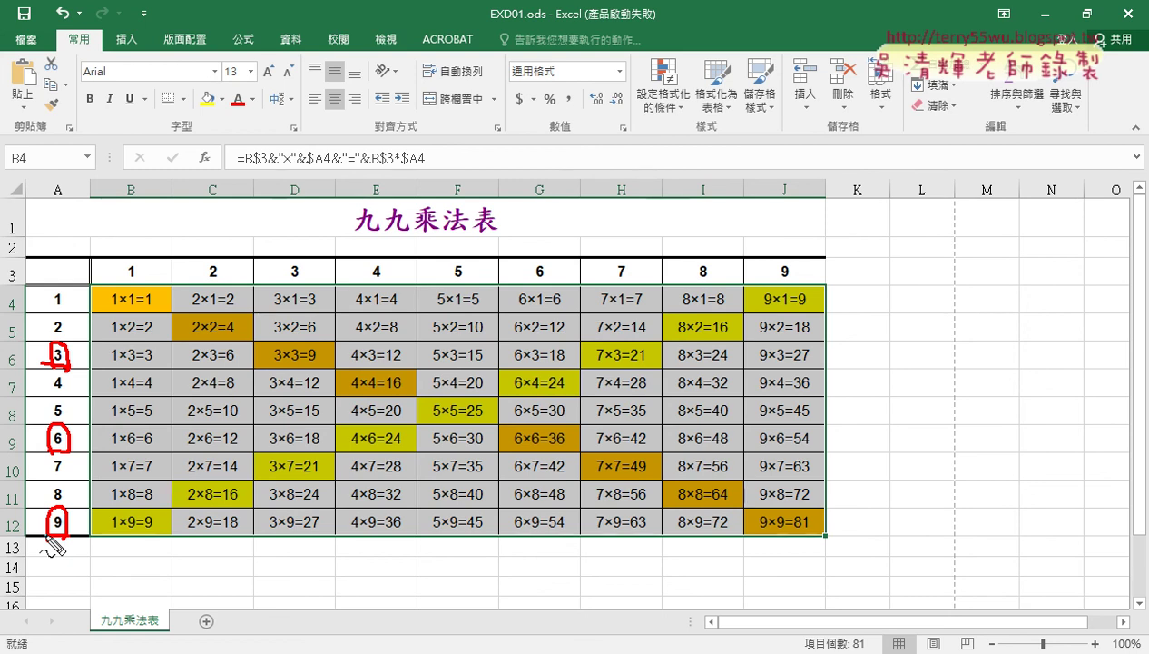
pyautogui.press('Escape')
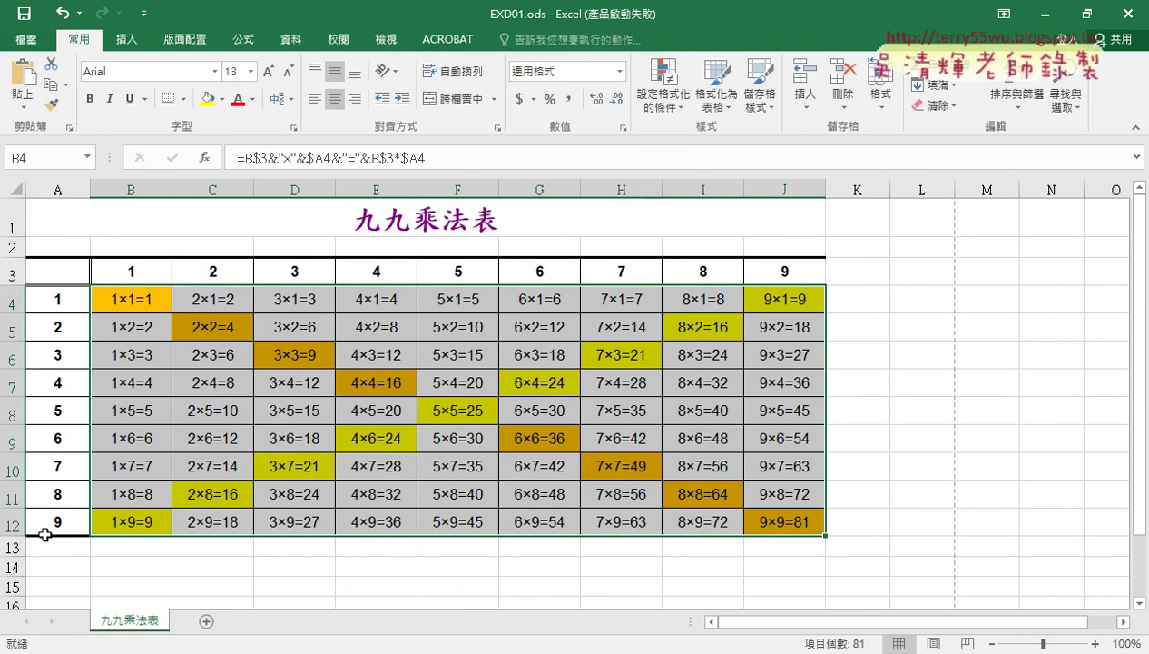
# - Begin a formula in K4 and pick MOD from the Math & Trig functions in Insert Function
pyautogui.click(880, 304)
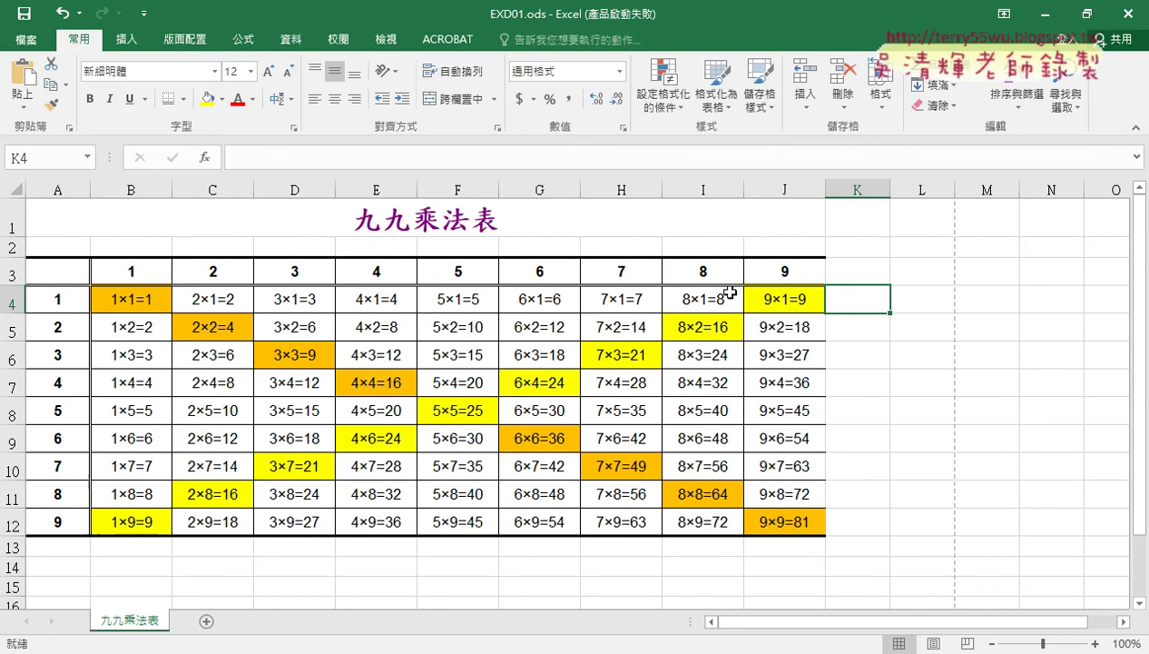
pyautogui.click(214, 162)
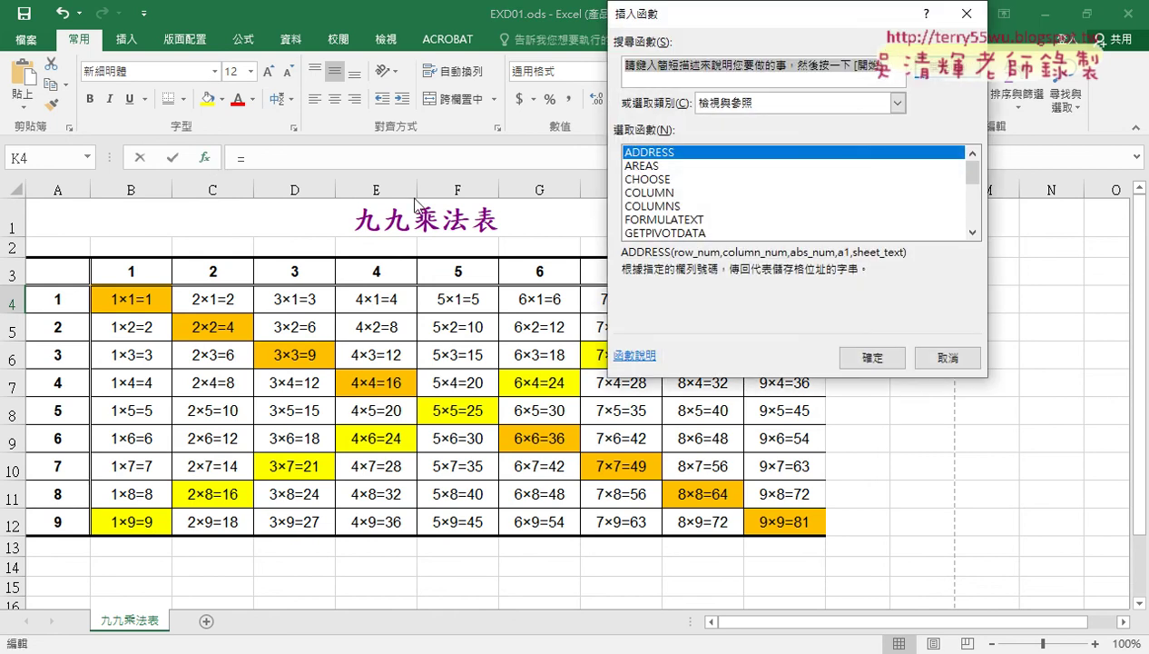
pyautogui.click(767, 105)
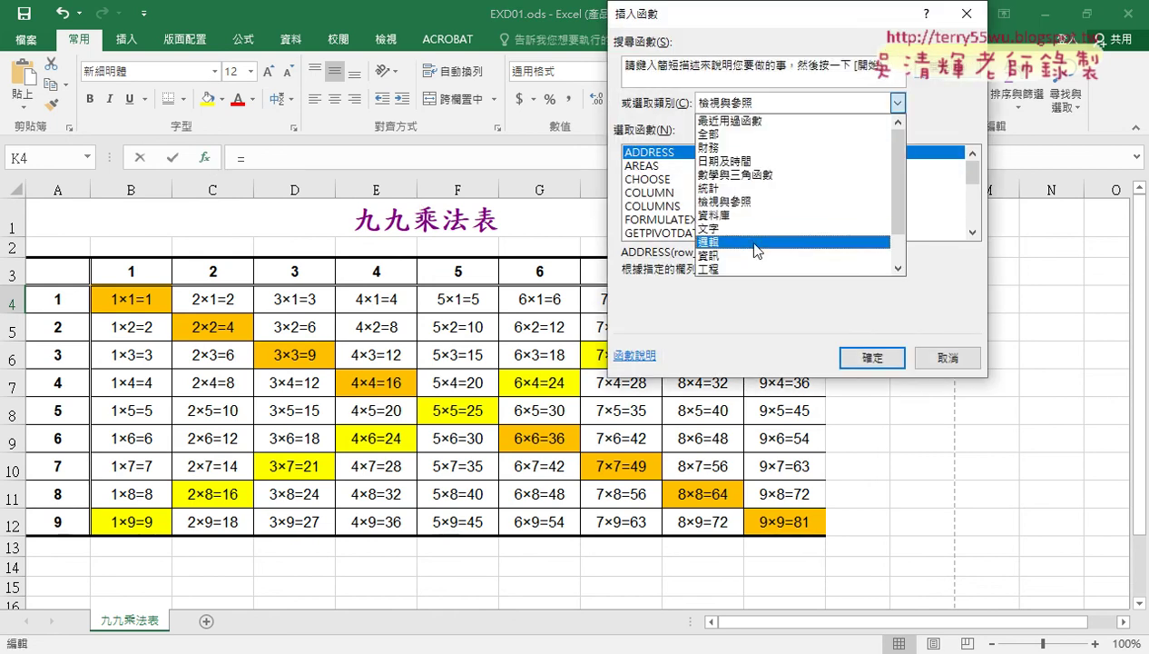
pyautogui.click(744, 174)
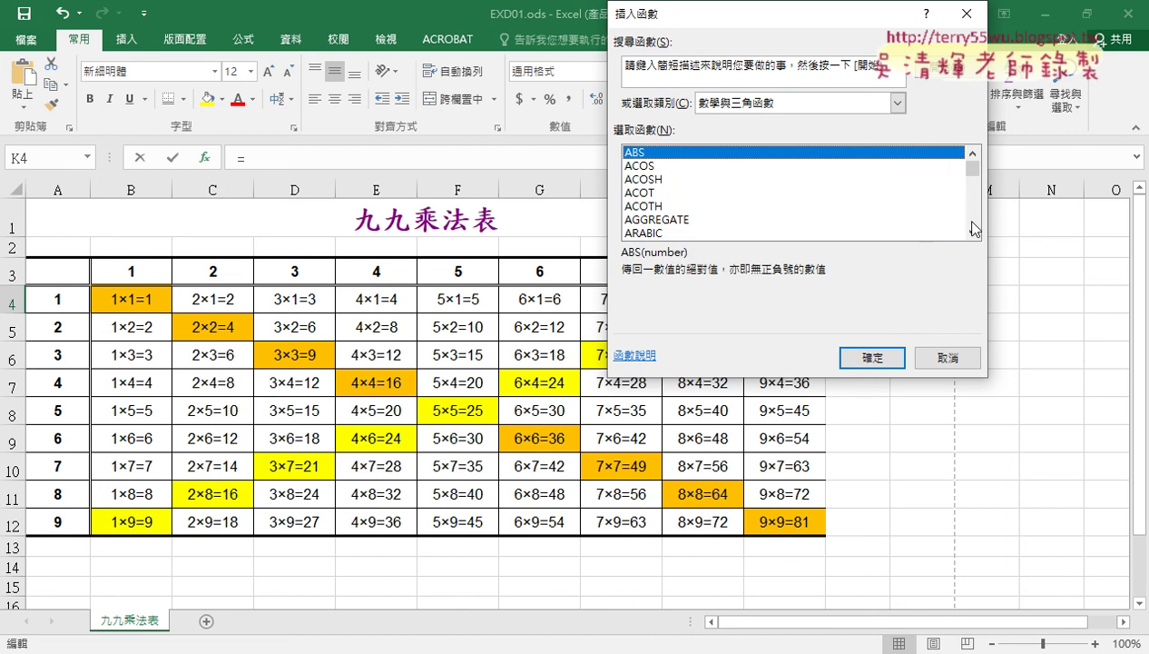
pyautogui.moveTo(972, 162); pyautogui.dragTo(974, 203)
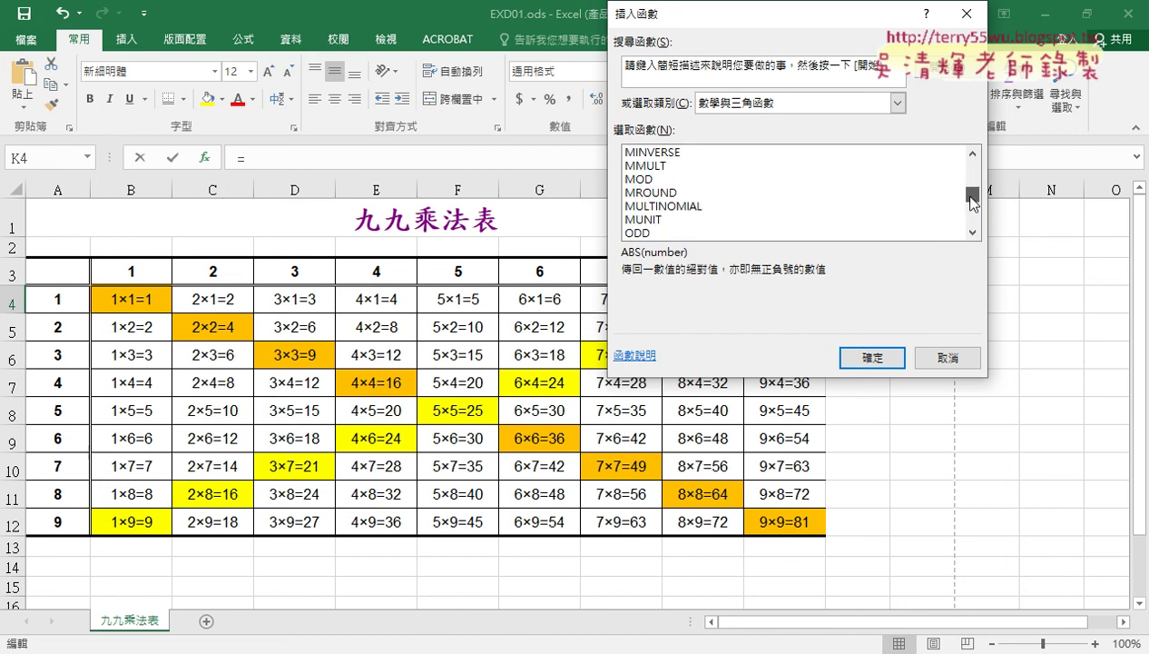
pyautogui.click(642, 181)
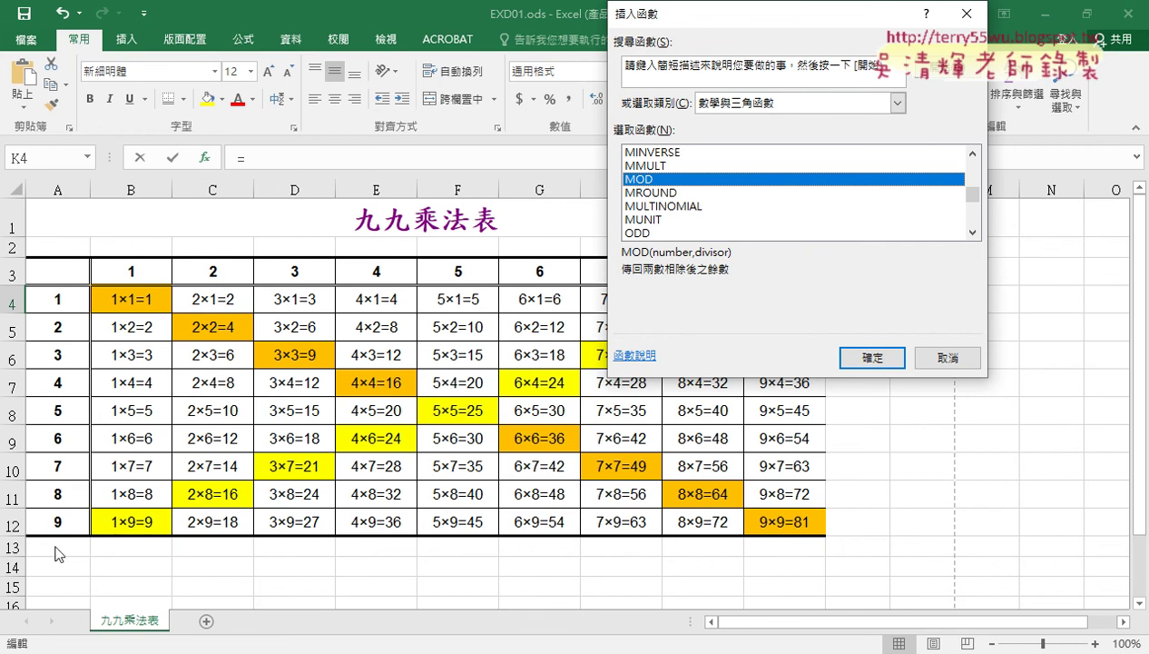
# - Enter =MOD(A4,3) in K4 with Number A4 and Divisor 3, then fill it down to K12
pyautogui.click(882, 356)
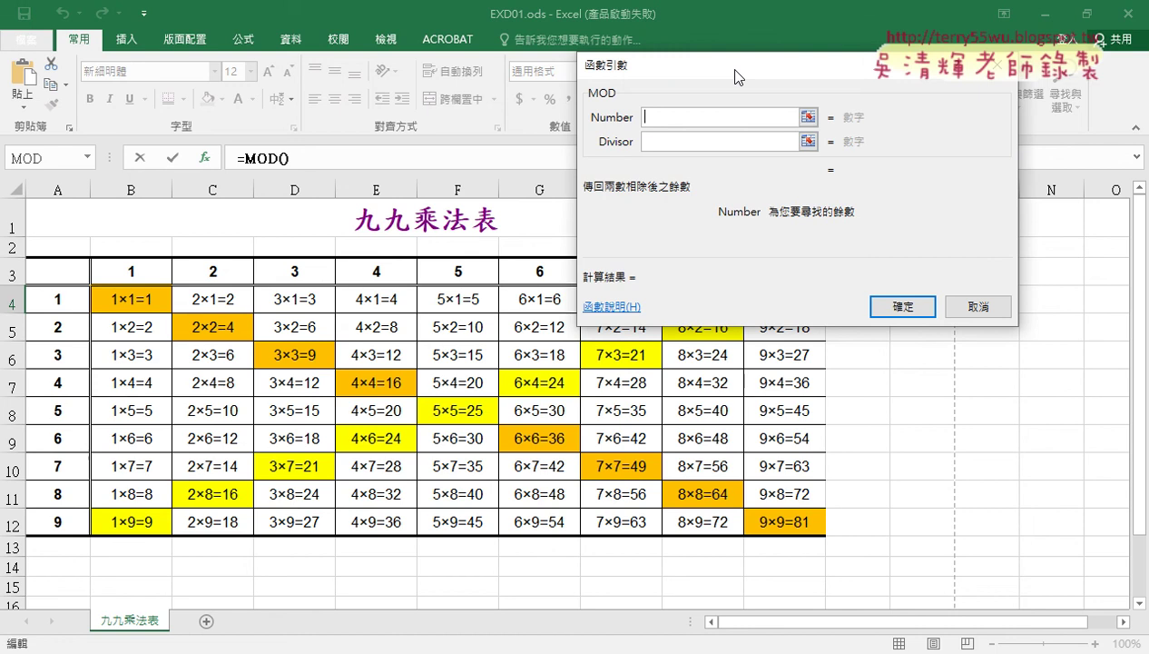
pyautogui.moveTo(697, 111); pyautogui.dragTo(491, 329)
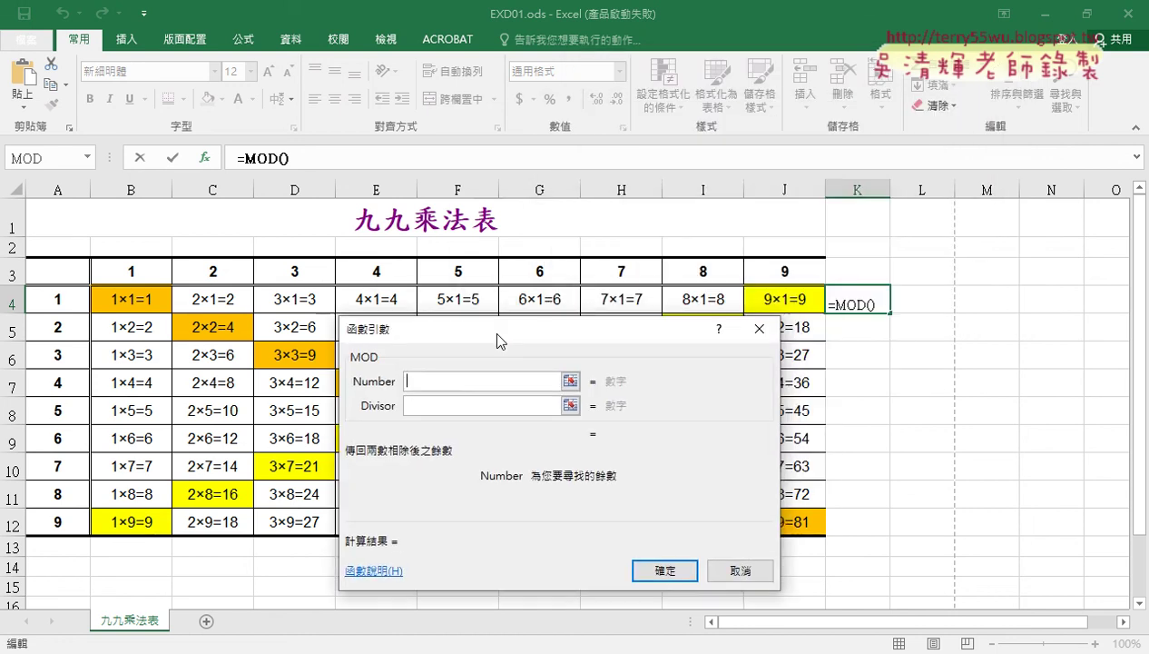
pyautogui.click(58, 305)
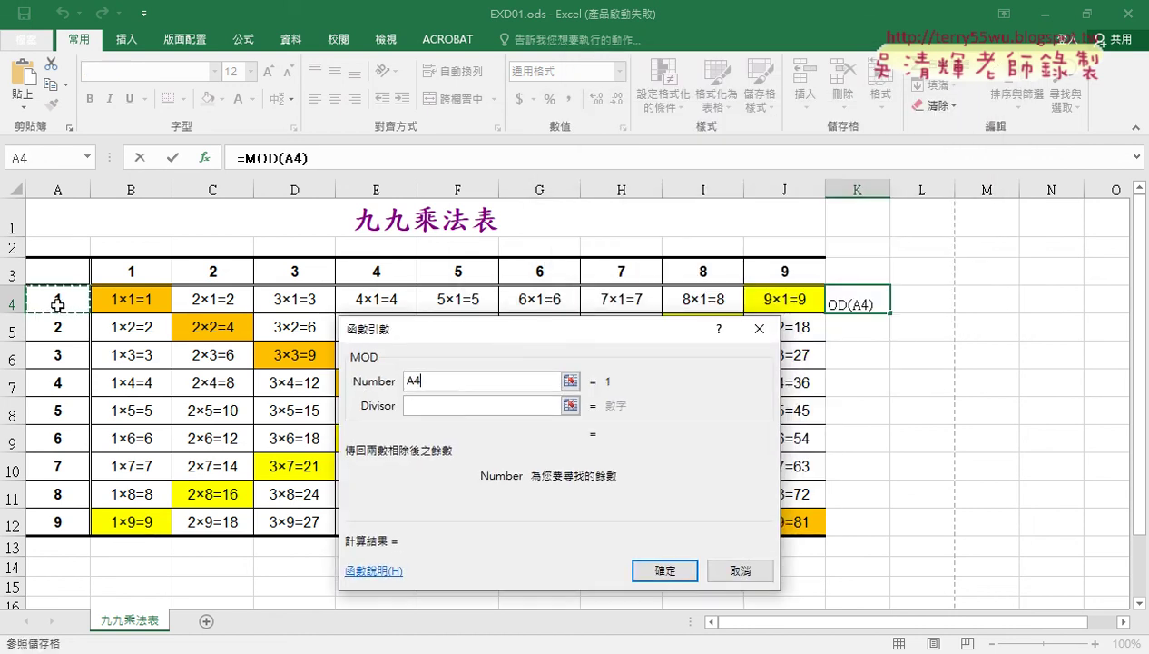
pyautogui.click(423, 405)
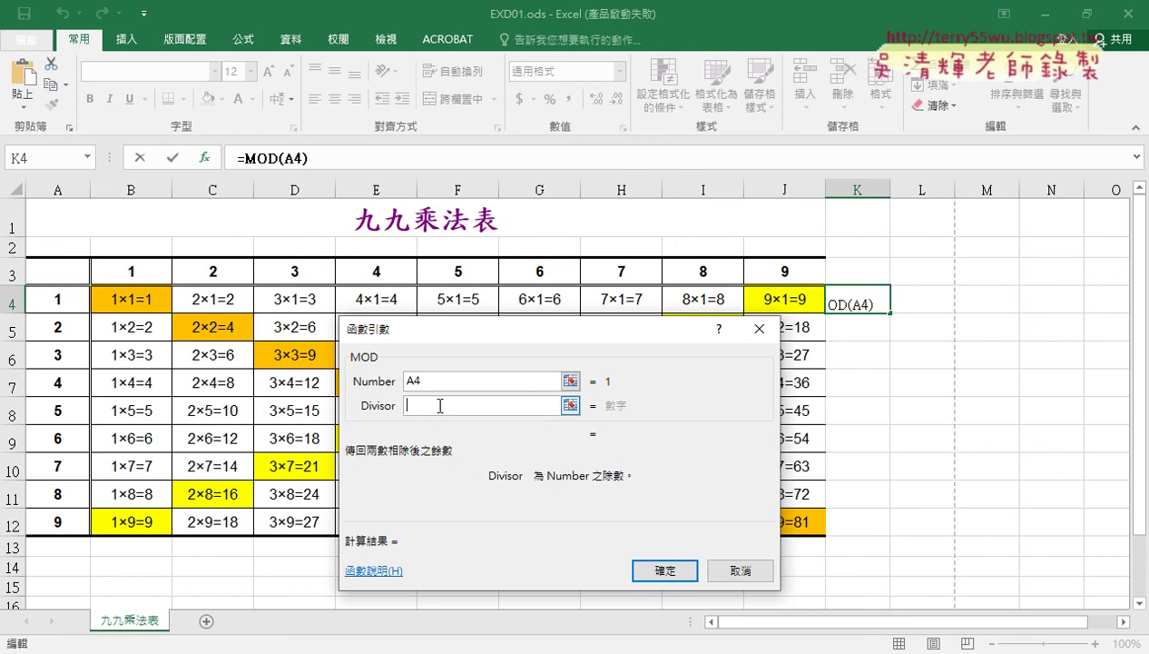
pyautogui.write('3')
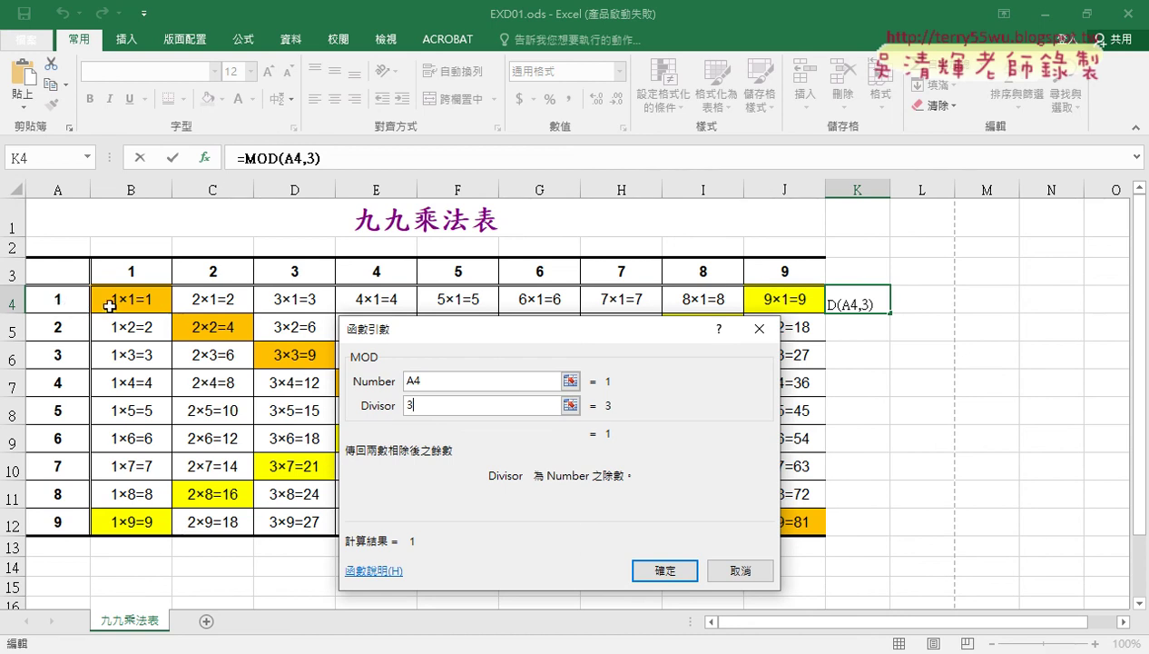
pyautogui.click(677, 572)
pyautogui.moveTo(890, 313); pyautogui.dragTo(881, 537)
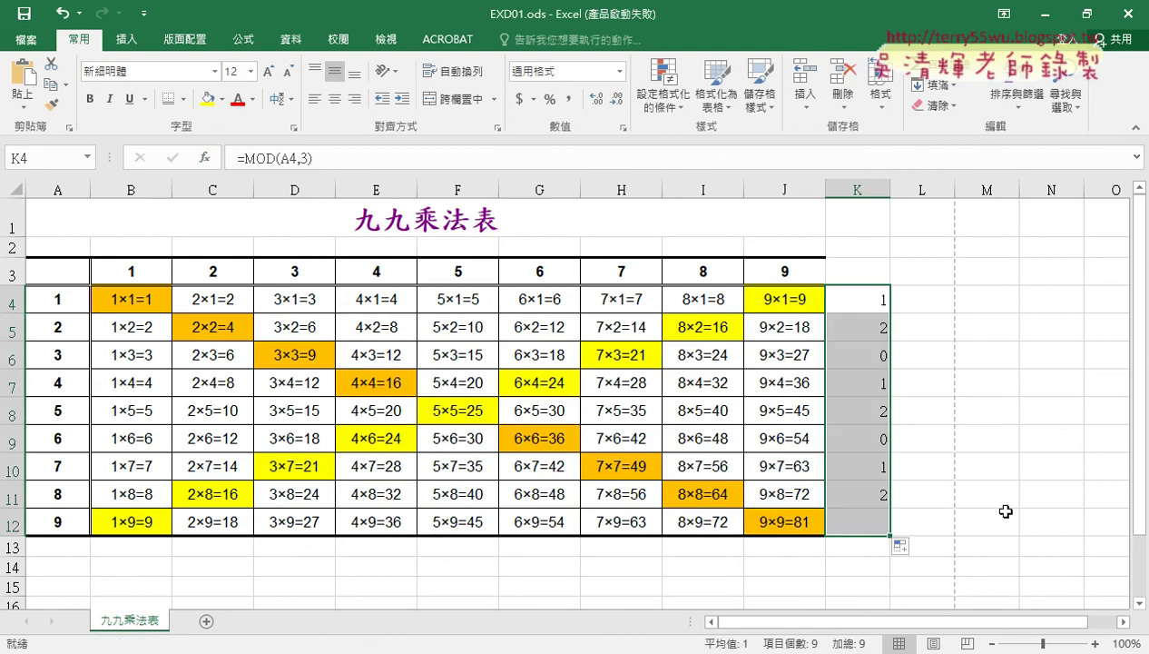
pyautogui.moveTo(879, 303); pyautogui.dragTo(879, 302)
pyautogui.click(878, 302)
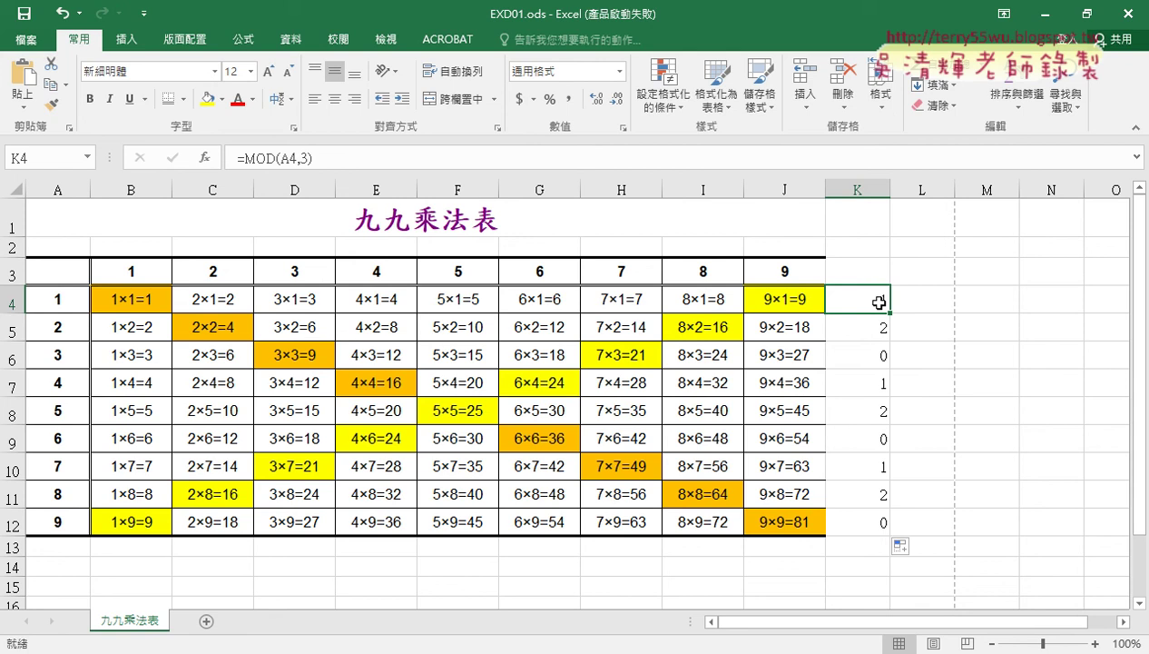
pyautogui.click(876, 326)
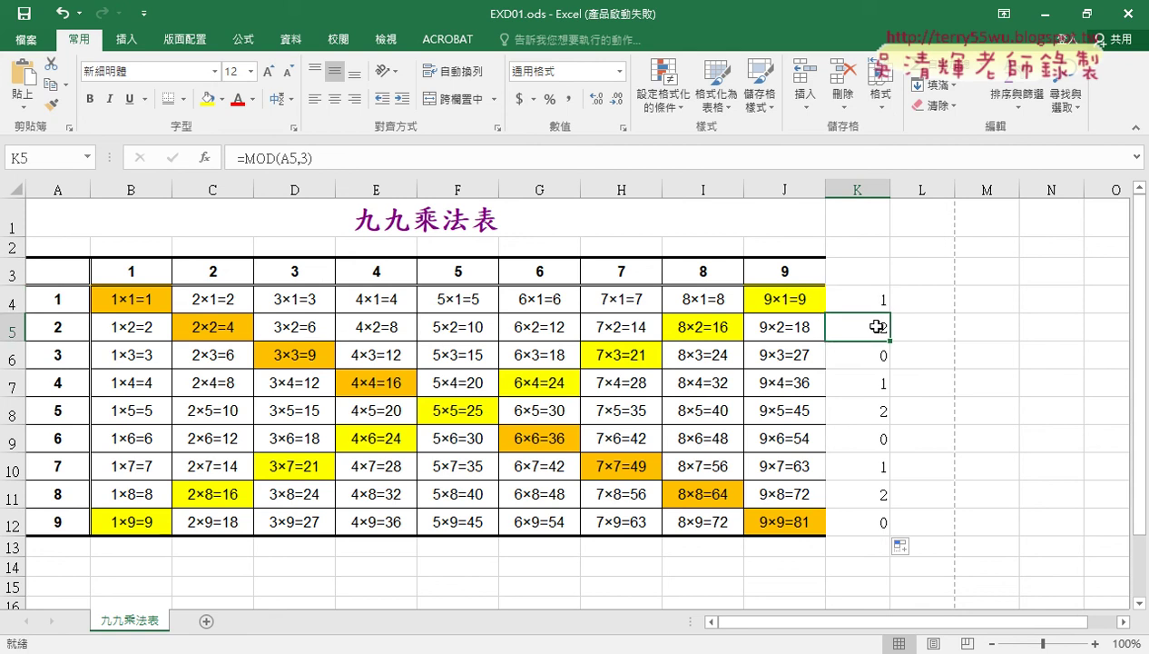
pyautogui.click(870, 356)
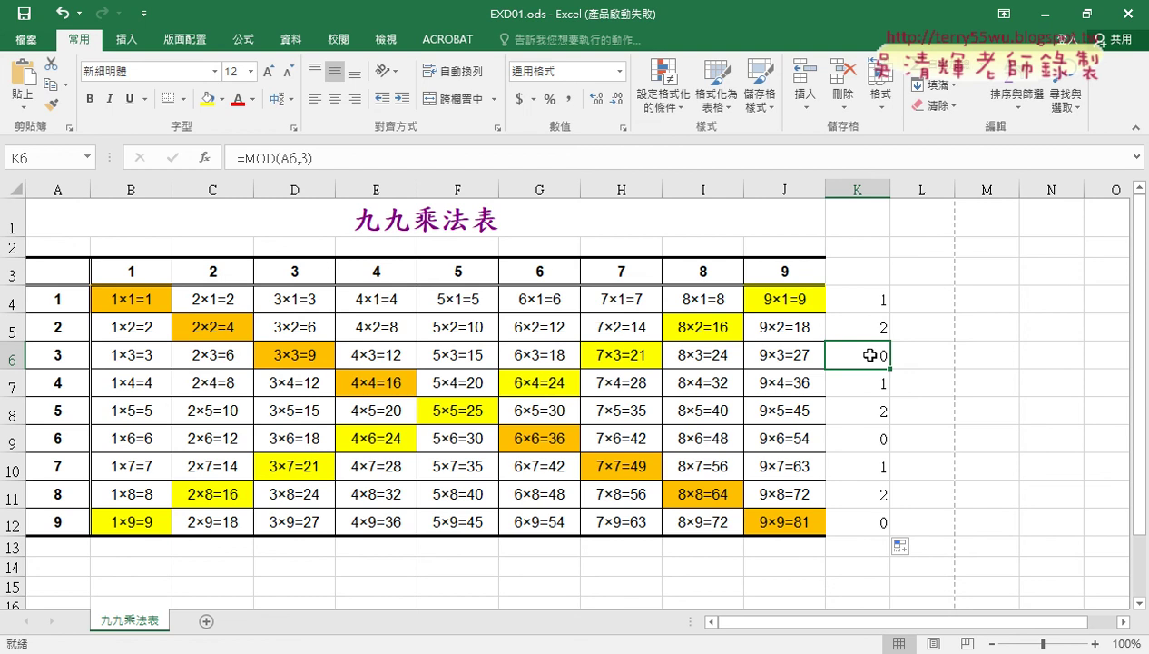
pyautogui.click(866, 378)
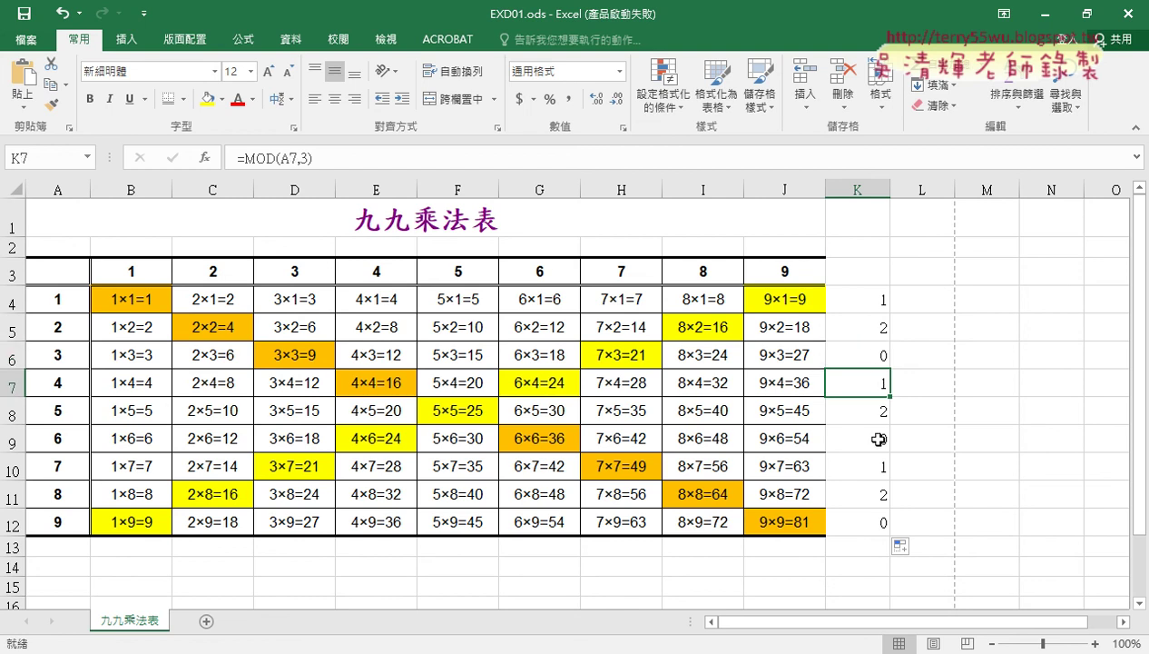
pyautogui.click(881, 415)
pyautogui.click(862, 381)
pyautogui.click(881, 411)
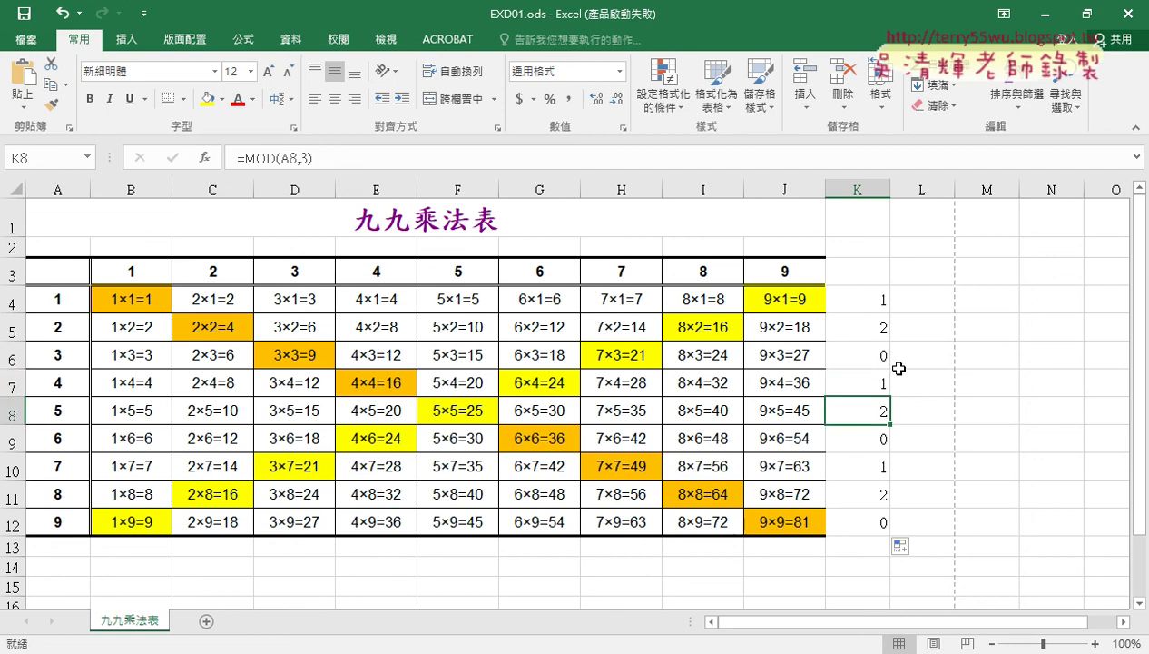
pyautogui.click(870, 358)
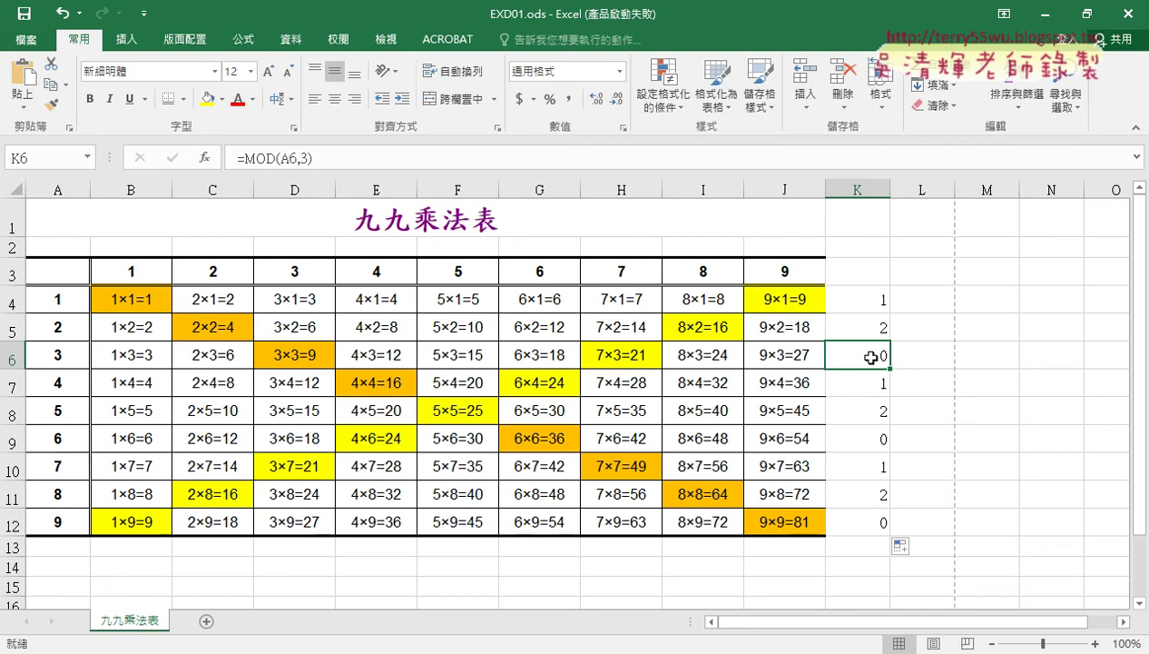
pyautogui.moveTo(125, 355); pyautogui.dragTo(770, 349)
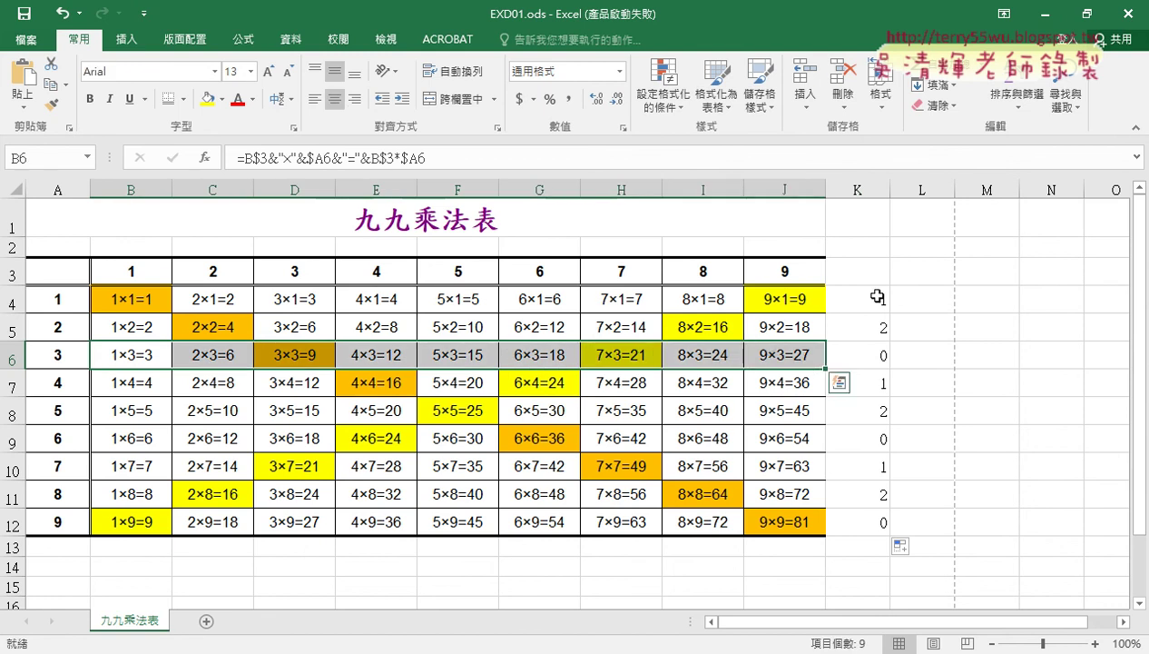
pyautogui.moveTo(877, 297); pyautogui.dragTo(866, 303)
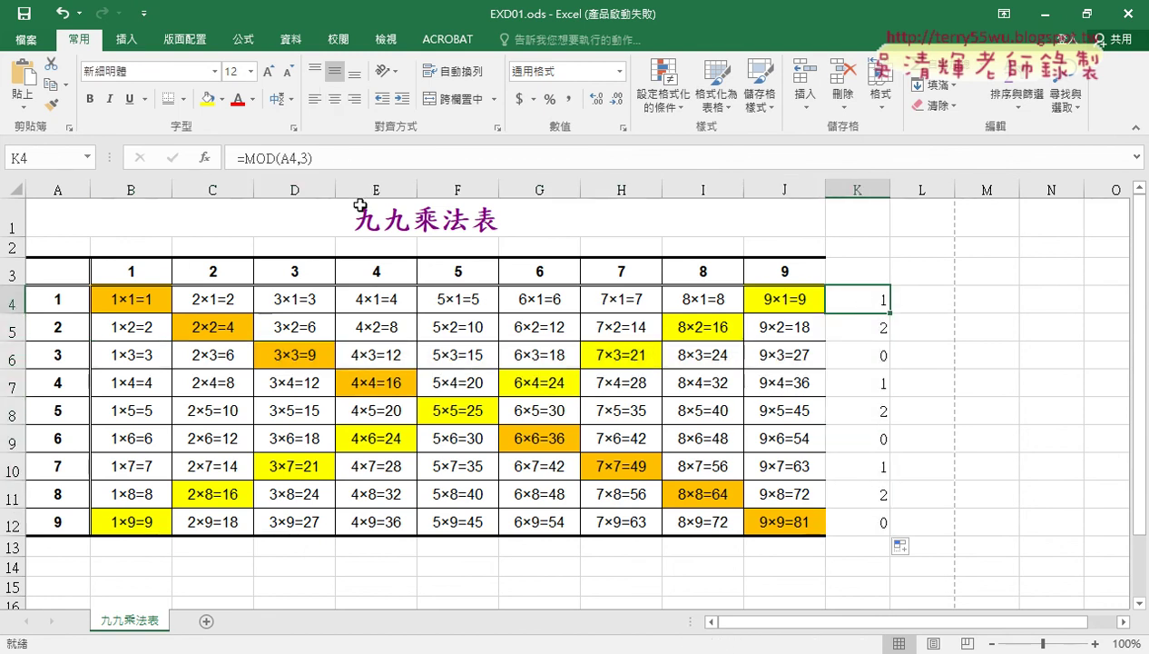
pyautogui.click(256, 159)
pyautogui.click(210, 161)
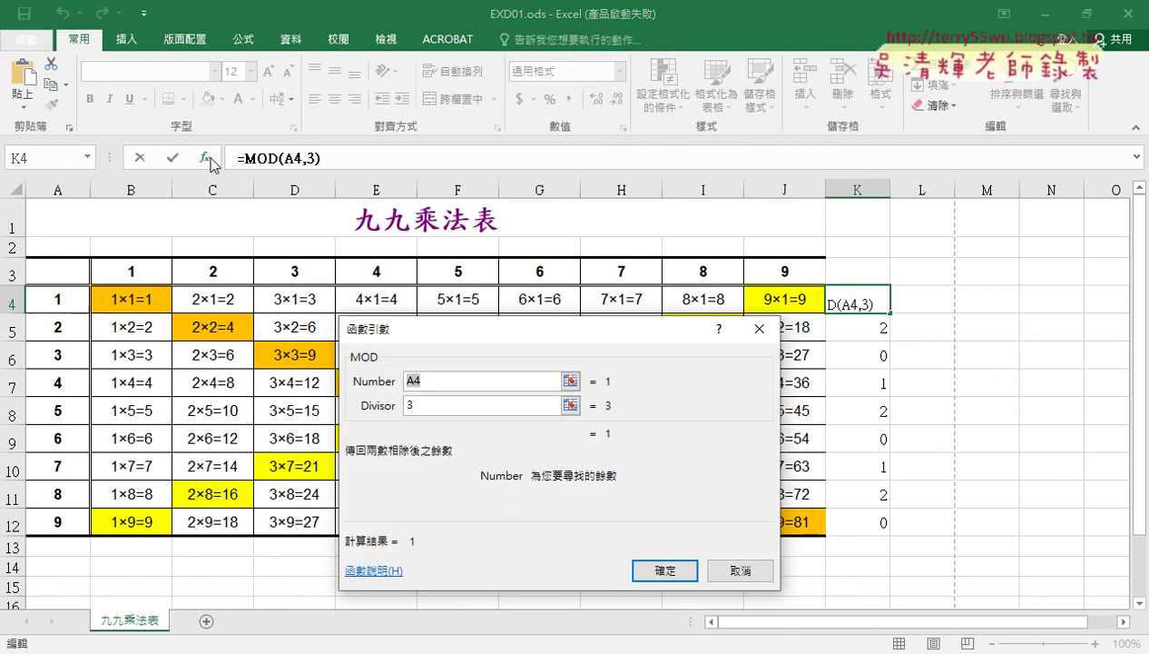
pyautogui.moveTo(509, 338); pyautogui.dragTo(829, 285)
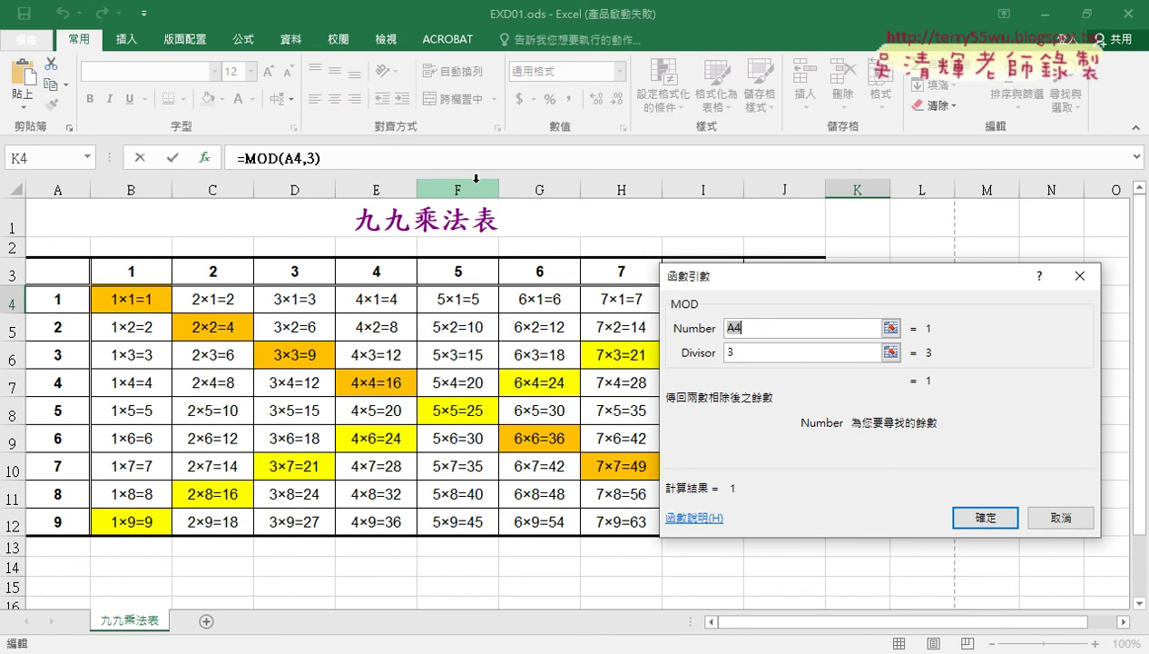
pyautogui.click(1052, 515)
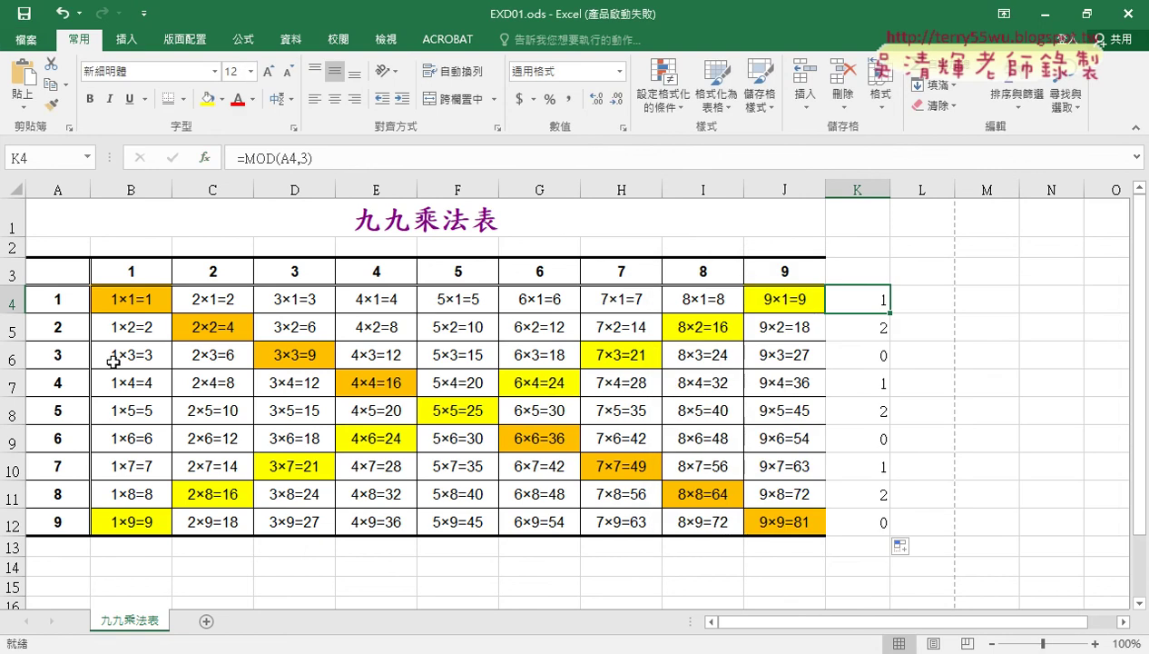
pyautogui.moveTo(109, 360); pyautogui.dragTo(782, 356)
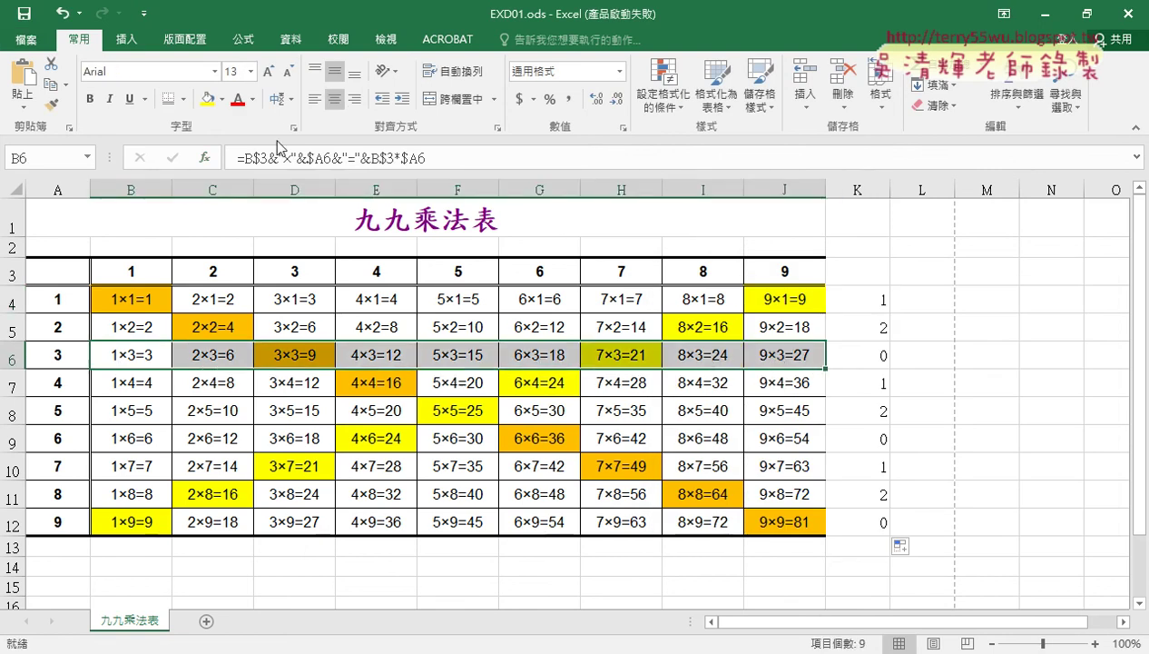
pyautogui.click(239, 100)
pyautogui.moveTo(128, 436); pyautogui.dragTo(780, 438)
pyautogui.click(239, 100)
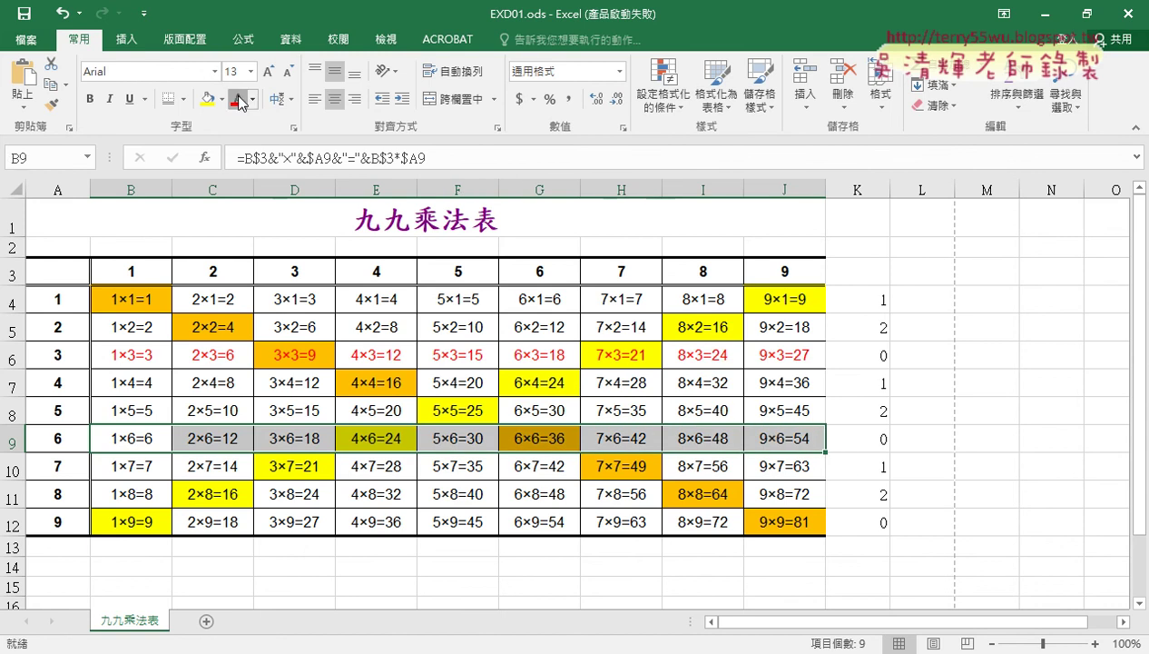
pyautogui.moveTo(134, 513); pyautogui.dragTo(781, 522)
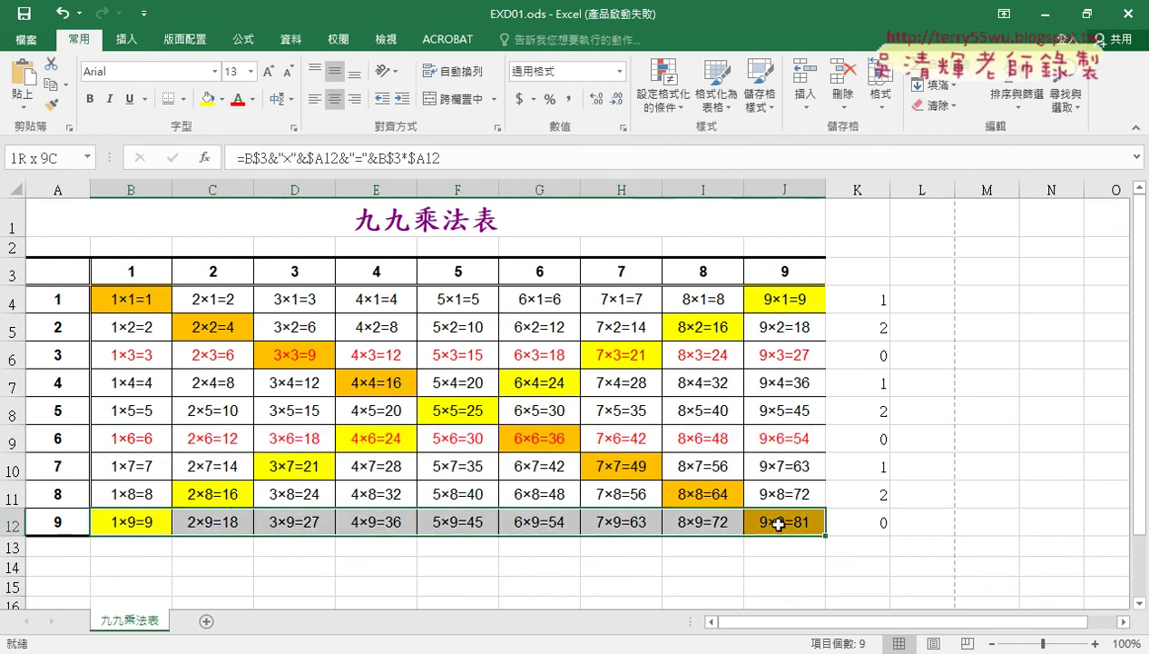
pyautogui.click(236, 101)
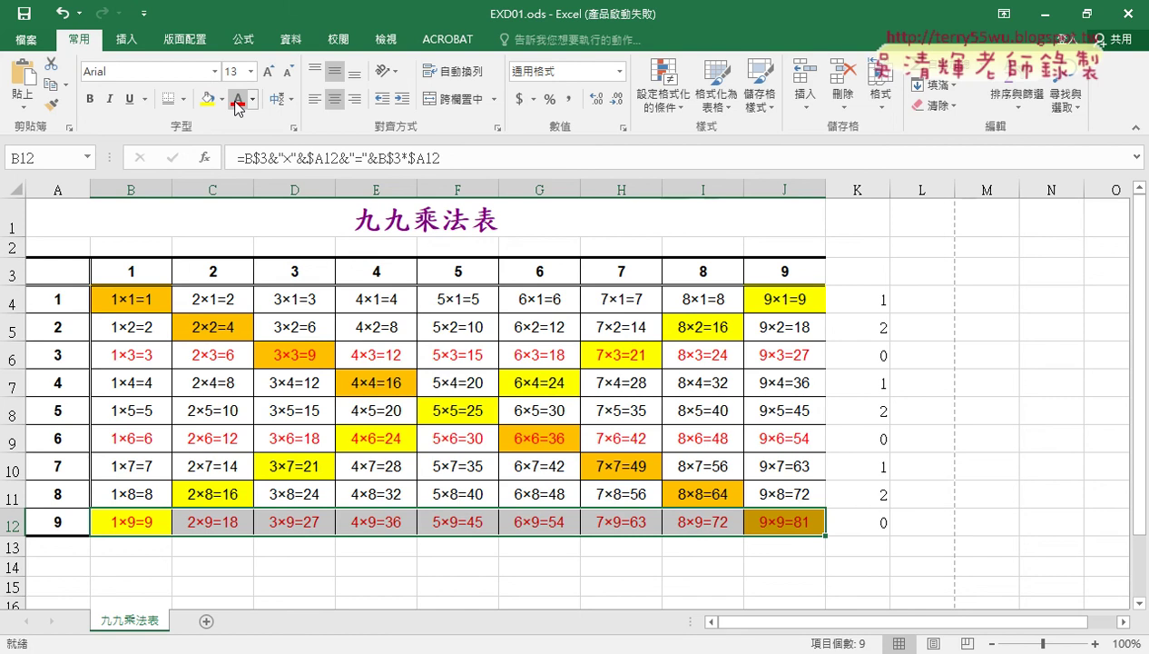
pyautogui.hotkey('ctrl', 'z')
pyautogui.hotkey('ctrl', 'z')
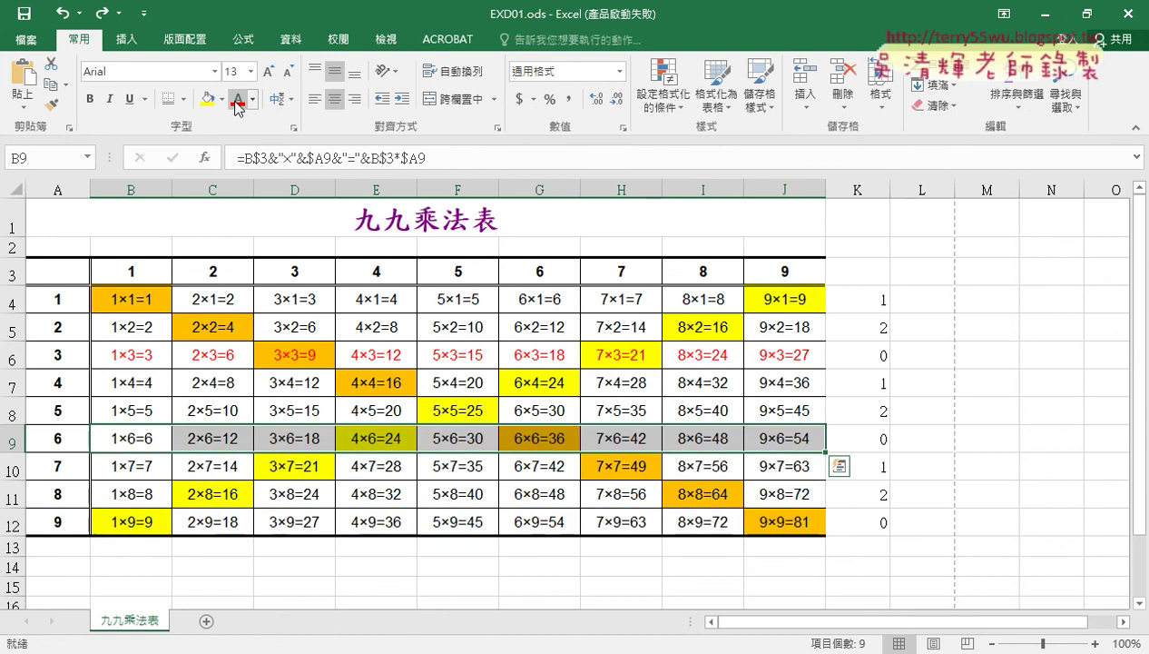
pyautogui.hotkey('ctrl', 'z')
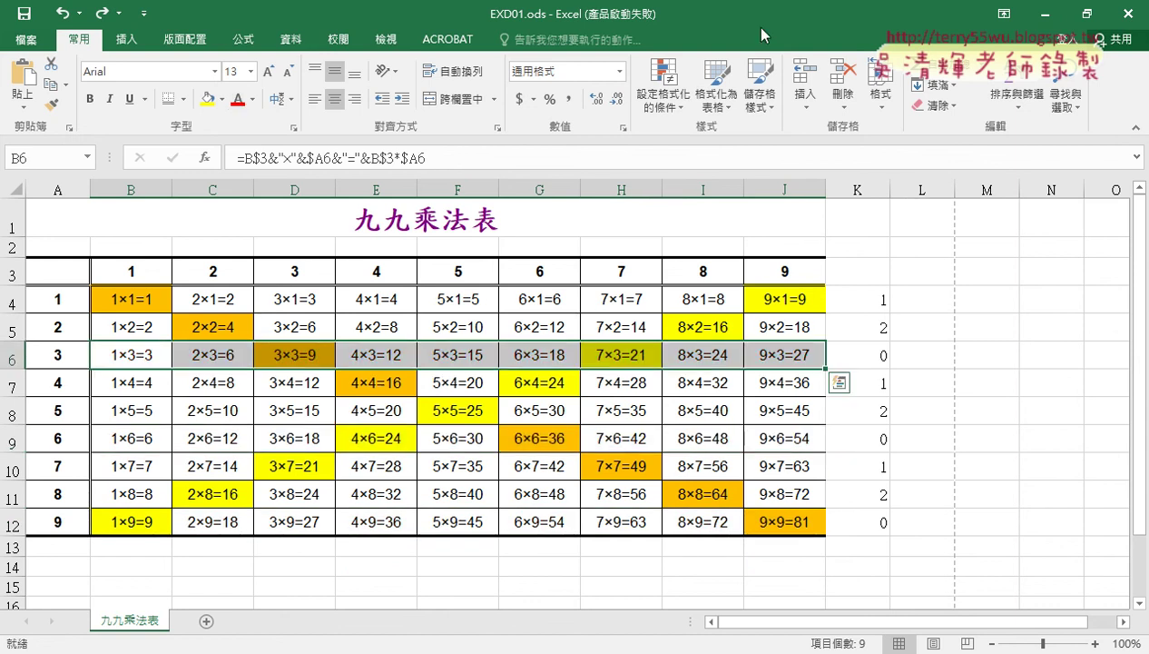
# - Open the =B$3+$A4=10 yellow rule from Manage Rules and select its formula text
pyautogui.click(647, 103)
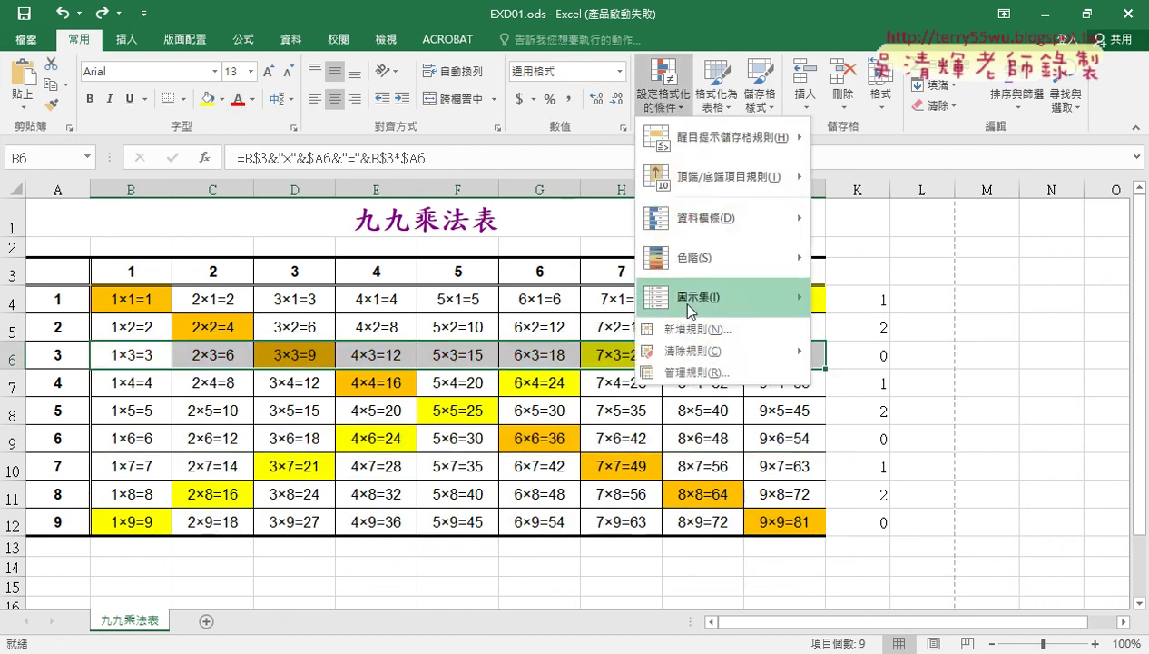
pyautogui.click(695, 372)
pyautogui.doubleClick(642, 415)
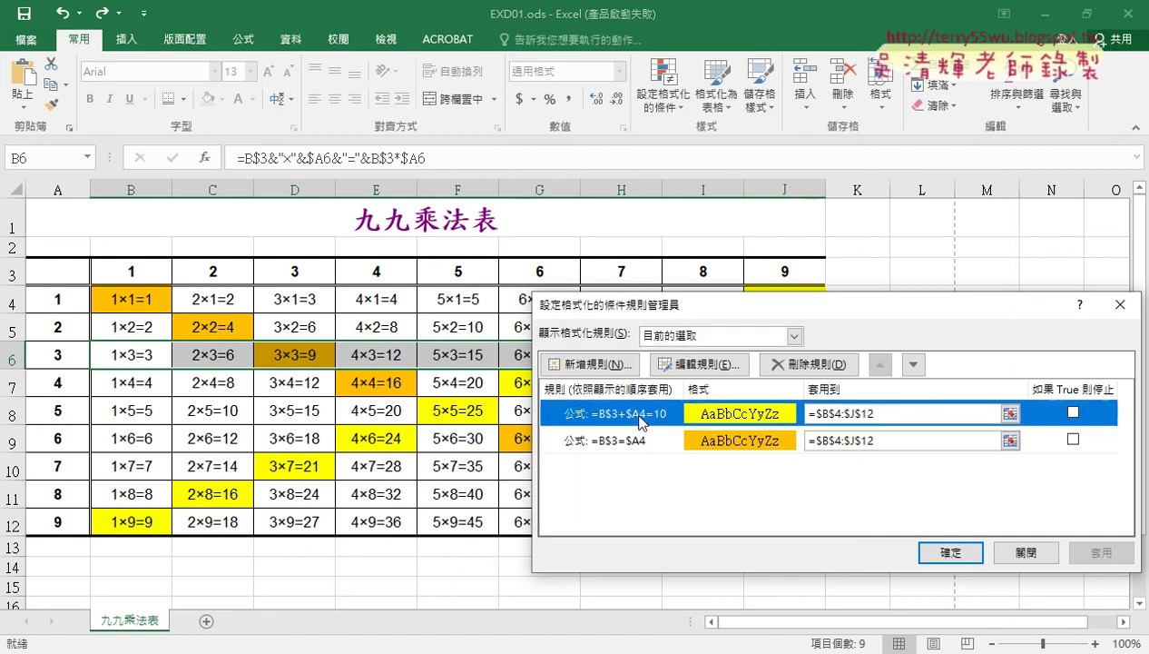
pyautogui.moveTo(774, 242); pyautogui.dragTo(656, 98)
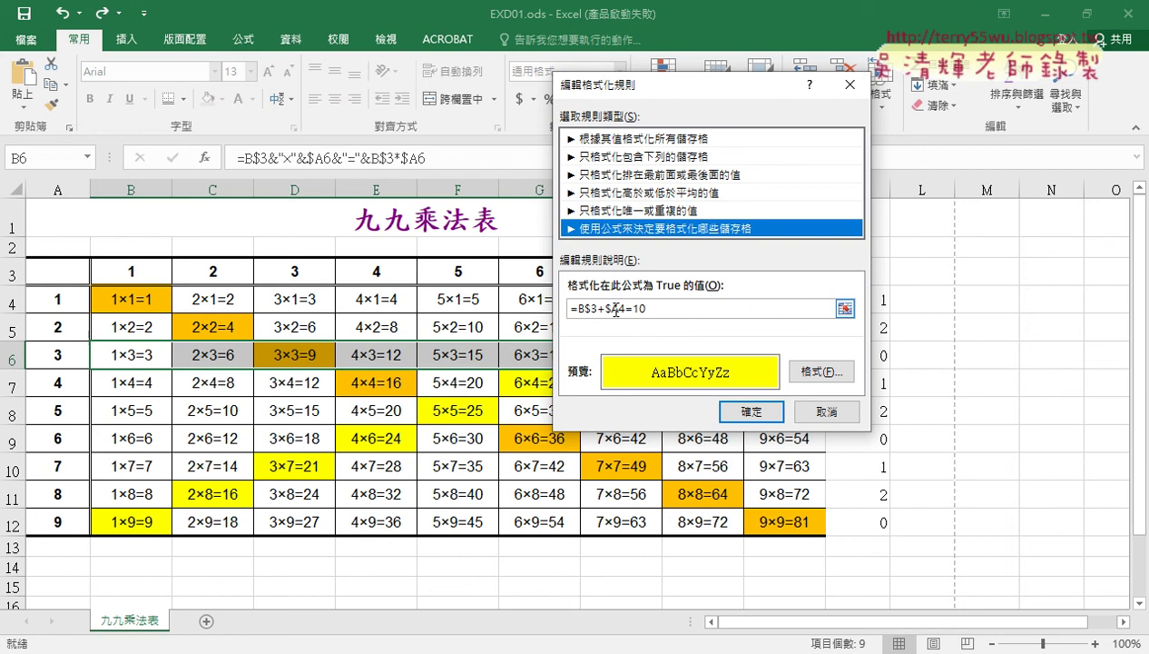
pyautogui.moveTo(575, 309); pyautogui.dragTo(665, 308)
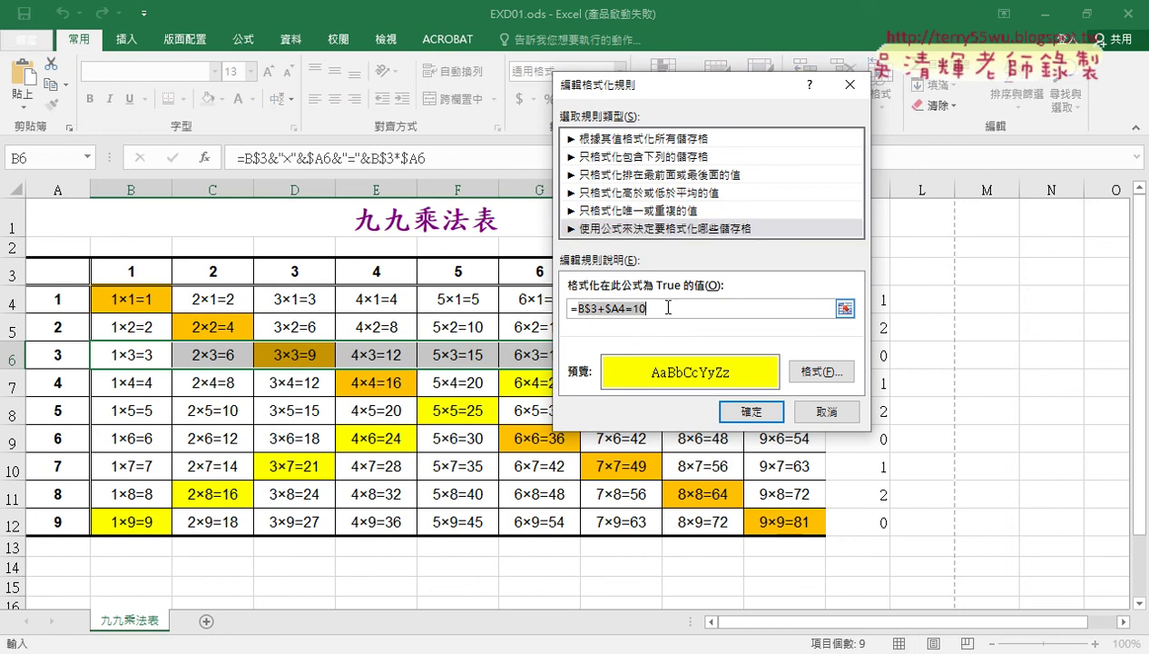